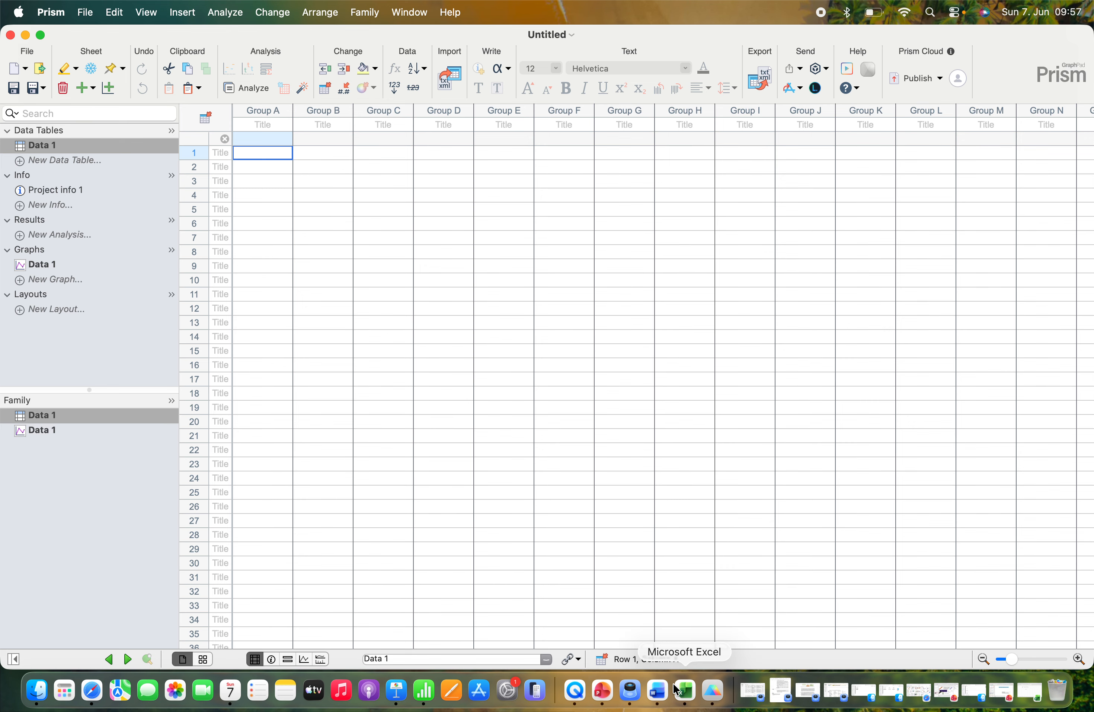
# Step: Switch to Excel and copy the gene expression table with its headers, cells E3:J7, from the Gene expression sheet
pyautogui.click(685, 690)
pyautogui.click(344, 396)
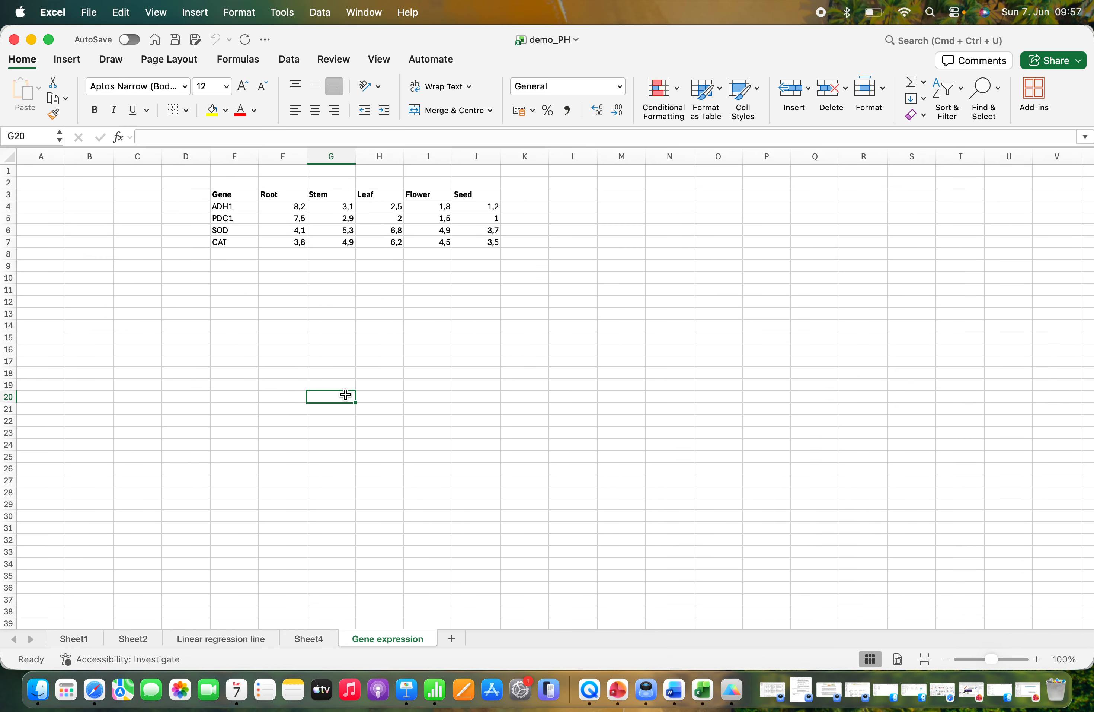
pyautogui.moveTo(231, 206); pyautogui.dragTo(235, 244)
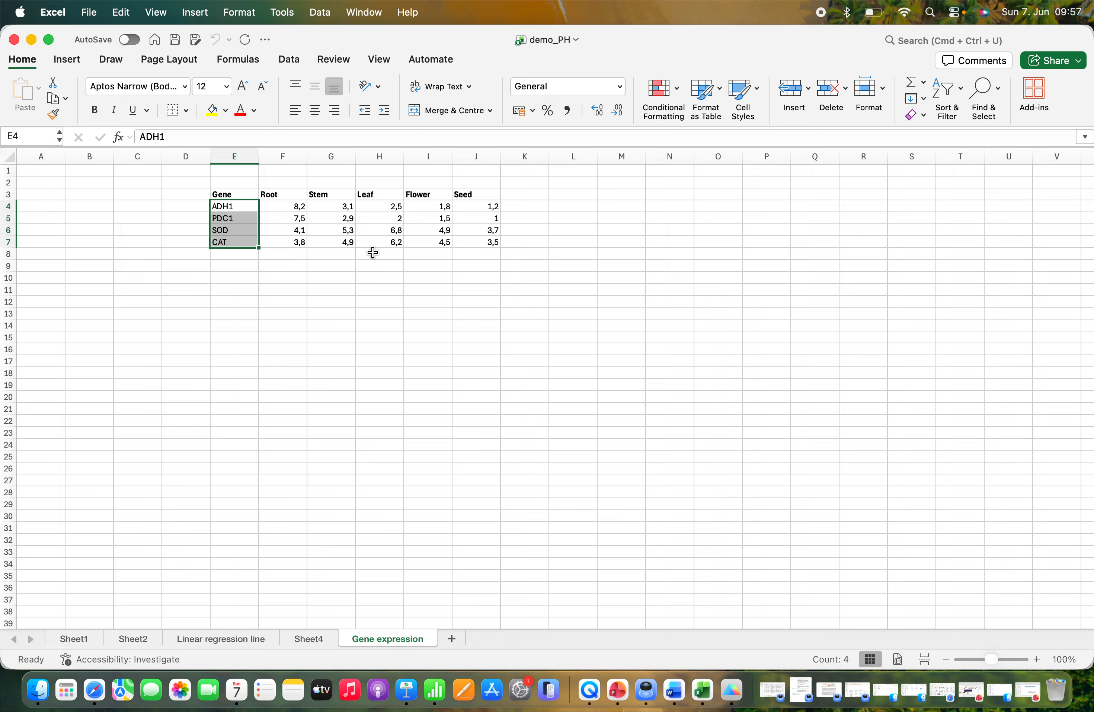
pyautogui.click(497, 263)
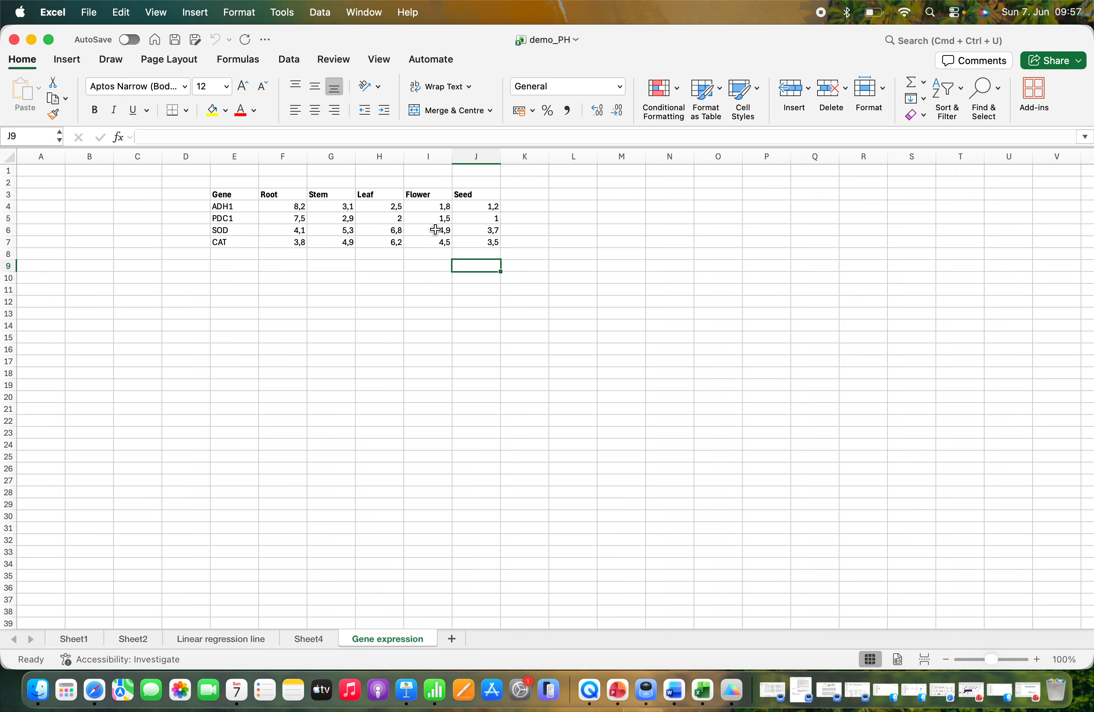
pyautogui.click(313, 302)
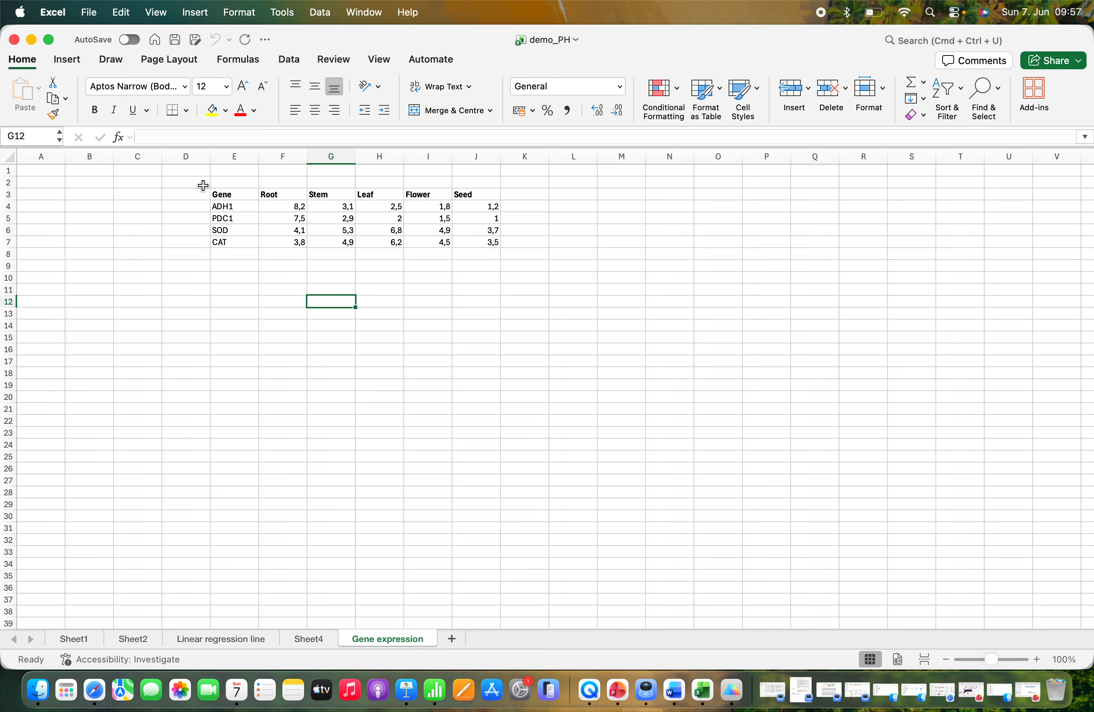
pyautogui.moveTo(212, 194); pyautogui.dragTo(479, 243)
pyautogui.press('super+c')
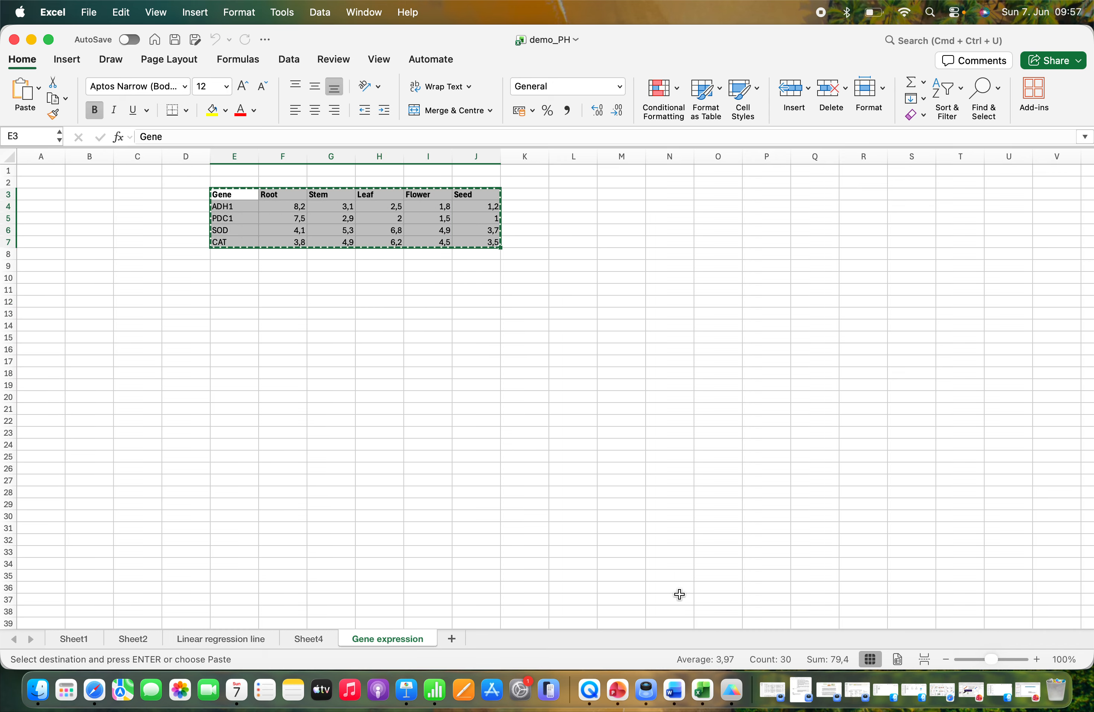
# Step: Switch to Prism and paste the copied table into Data 1, starting at row 1 of Group A
pyautogui.click(734, 693)
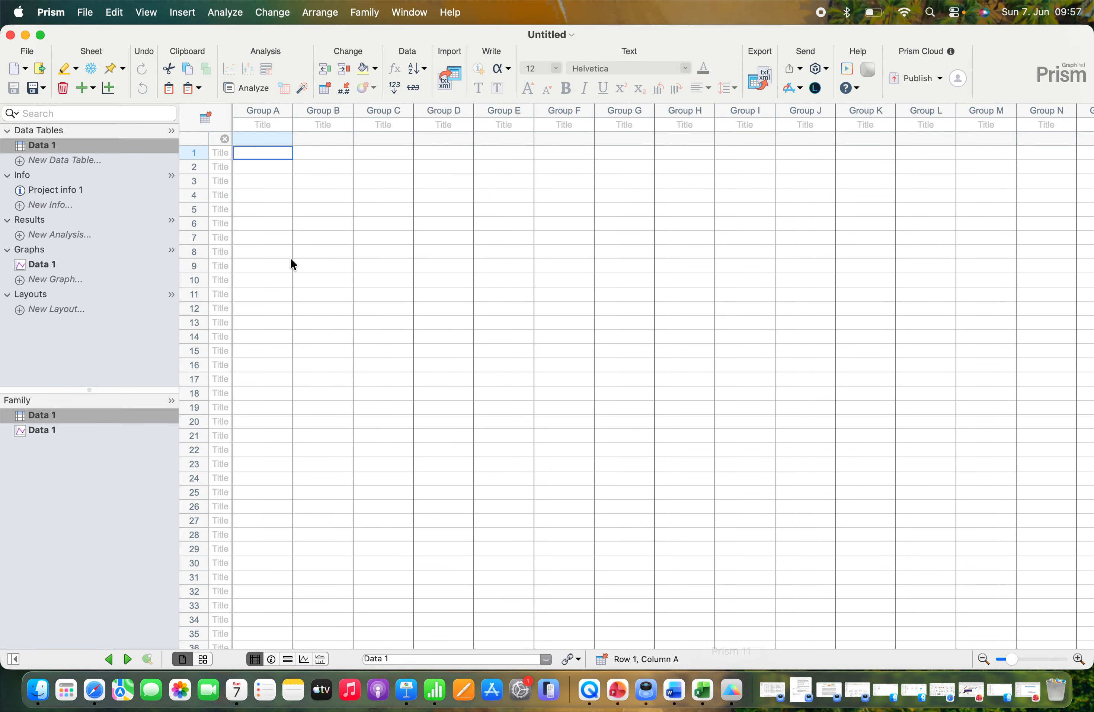
pyautogui.press('super+v')
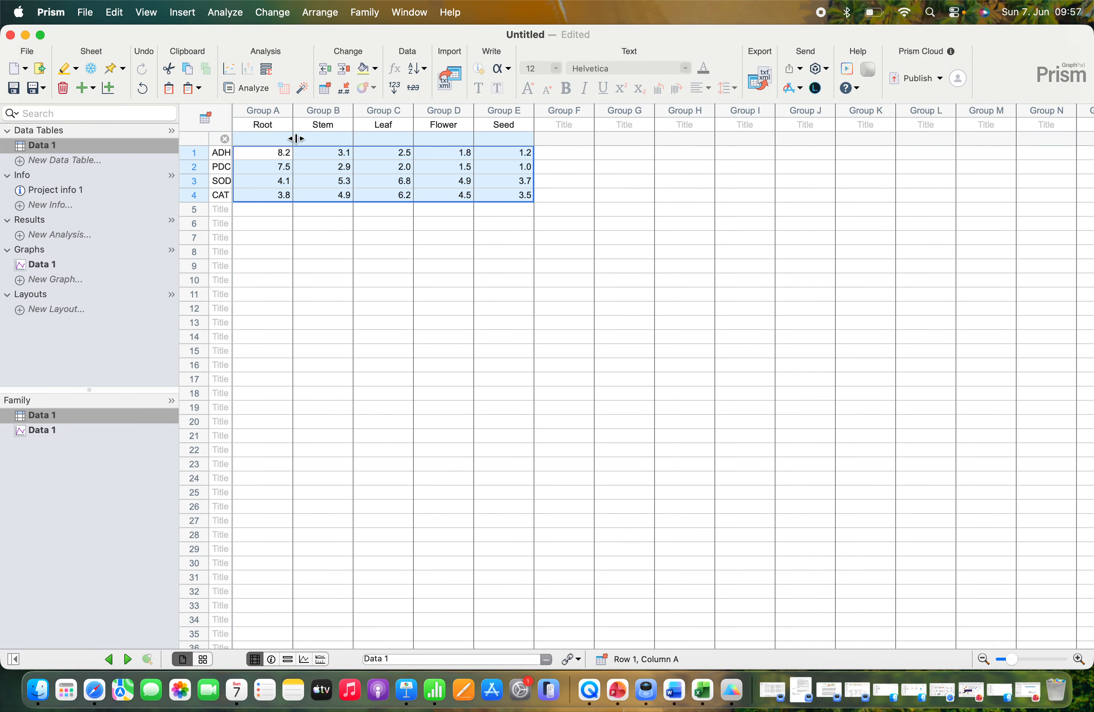
pyautogui.click(321, 281)
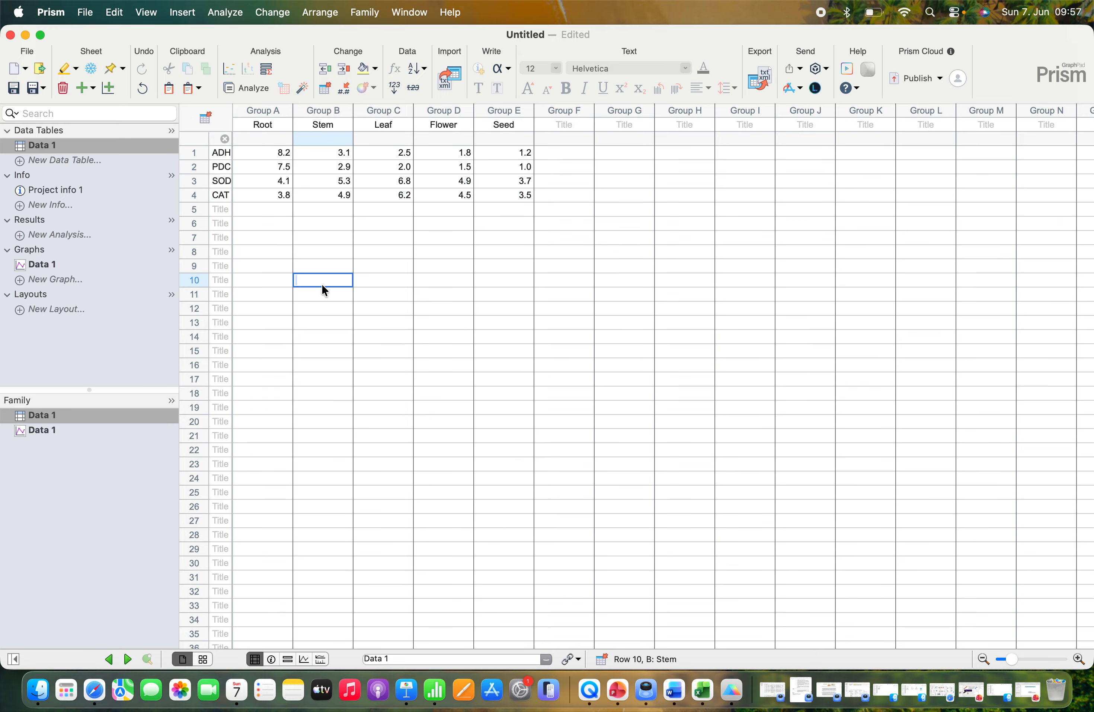
# Step: Create a grouped heat map from the Data 1 graph, comparing the preset color schemes and choosing Double gradient
pyautogui.click(29, 262)
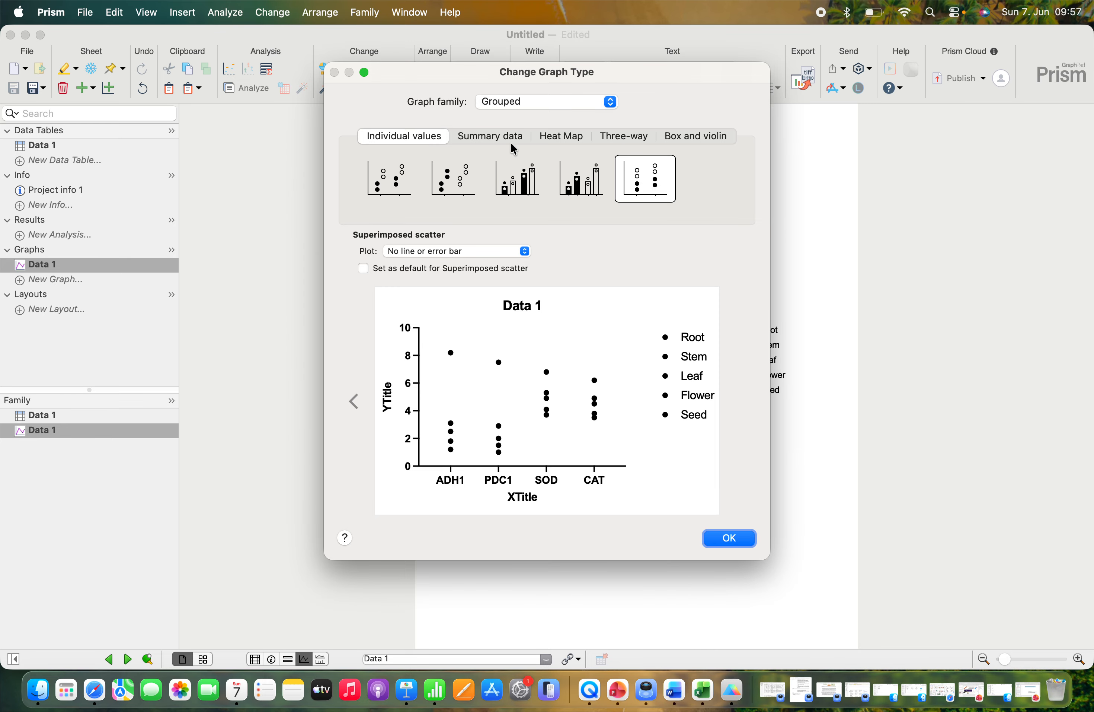
pyautogui.click(560, 139)
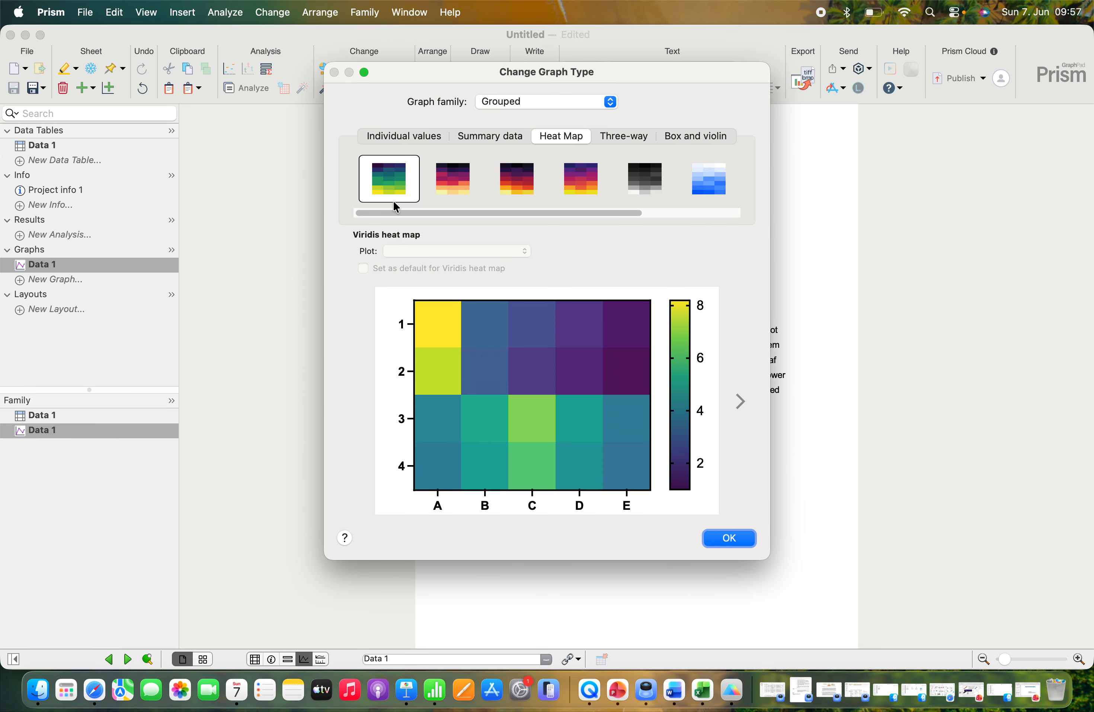
pyautogui.click(446, 184)
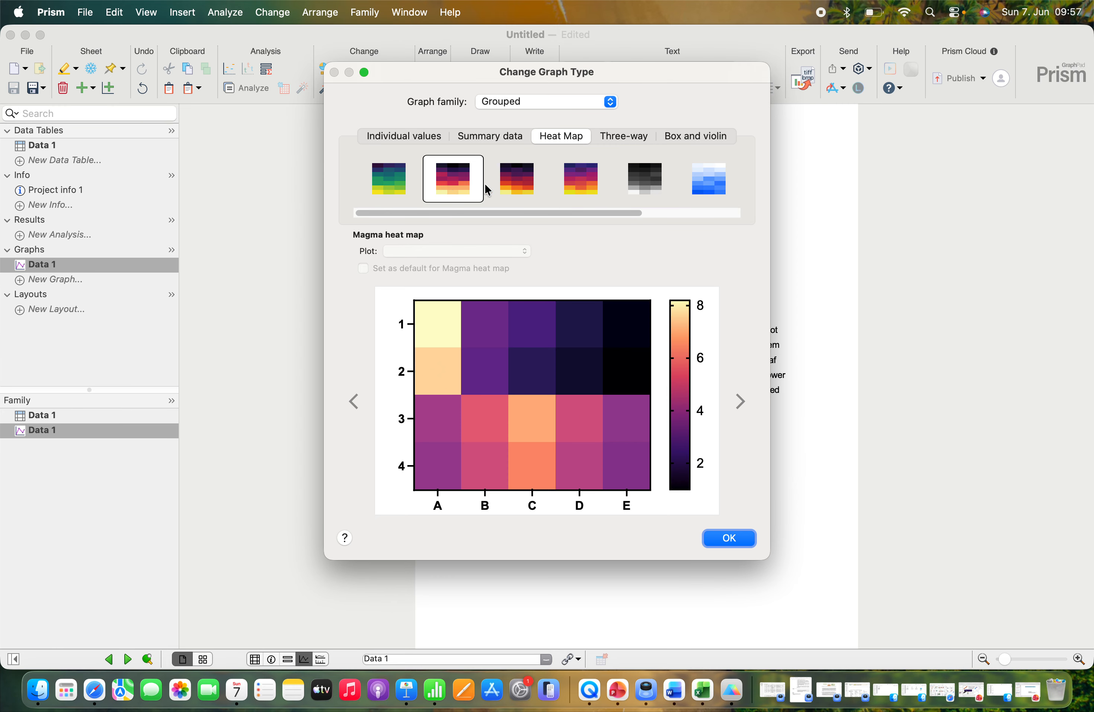
pyautogui.click(506, 184)
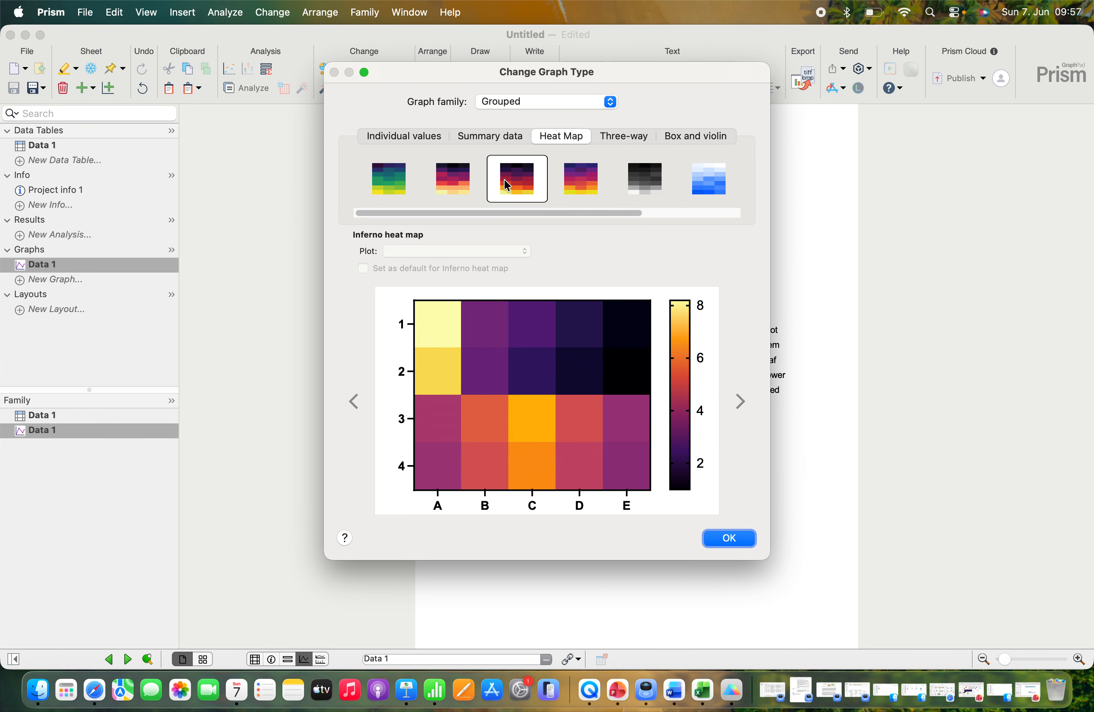
pyautogui.click(581, 184)
pyautogui.click(643, 191)
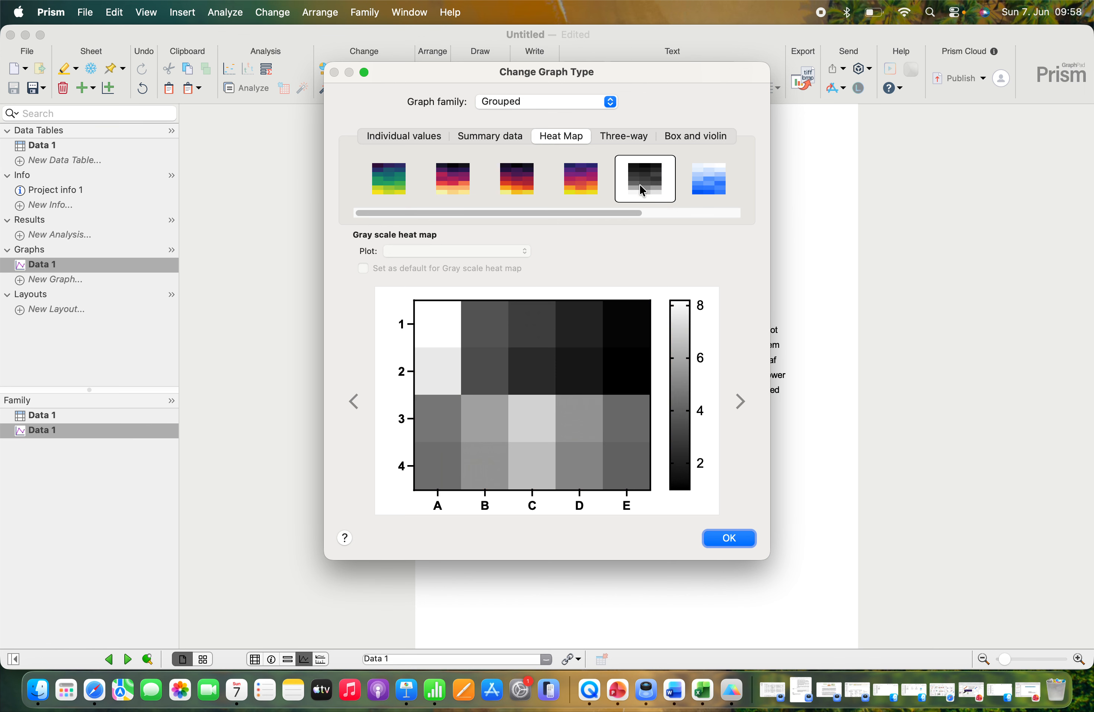
pyautogui.click(702, 188)
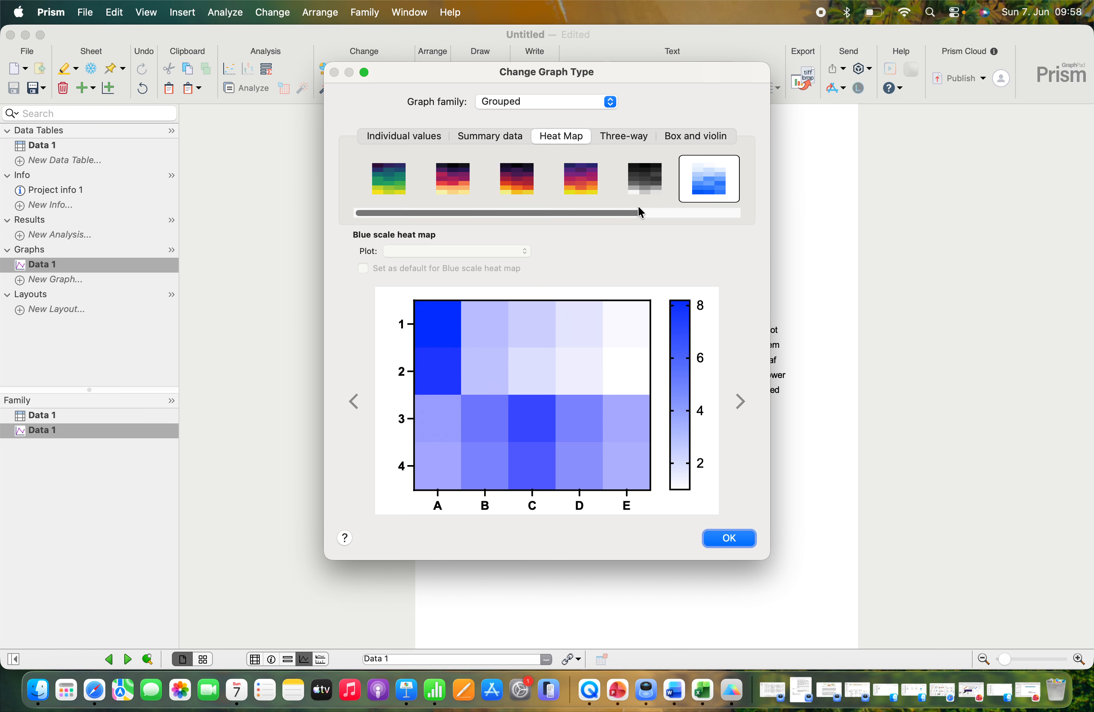
pyautogui.moveTo(638, 212); pyautogui.dragTo(699, 217)
pyautogui.click(679, 187)
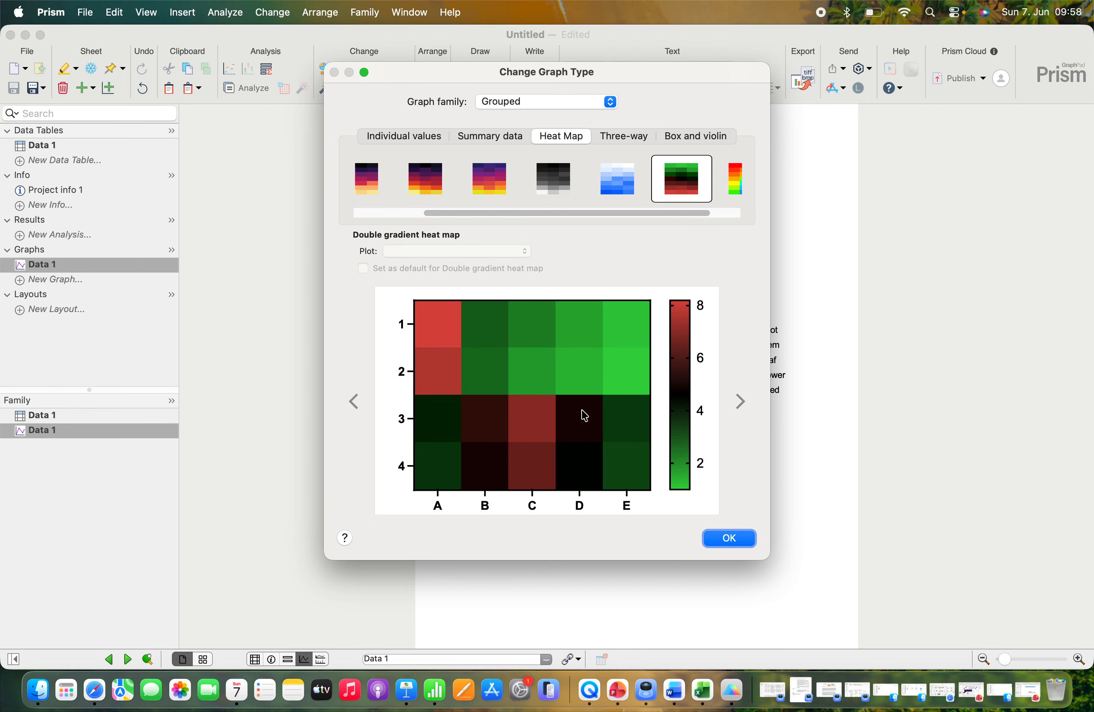
pyautogui.click(724, 539)
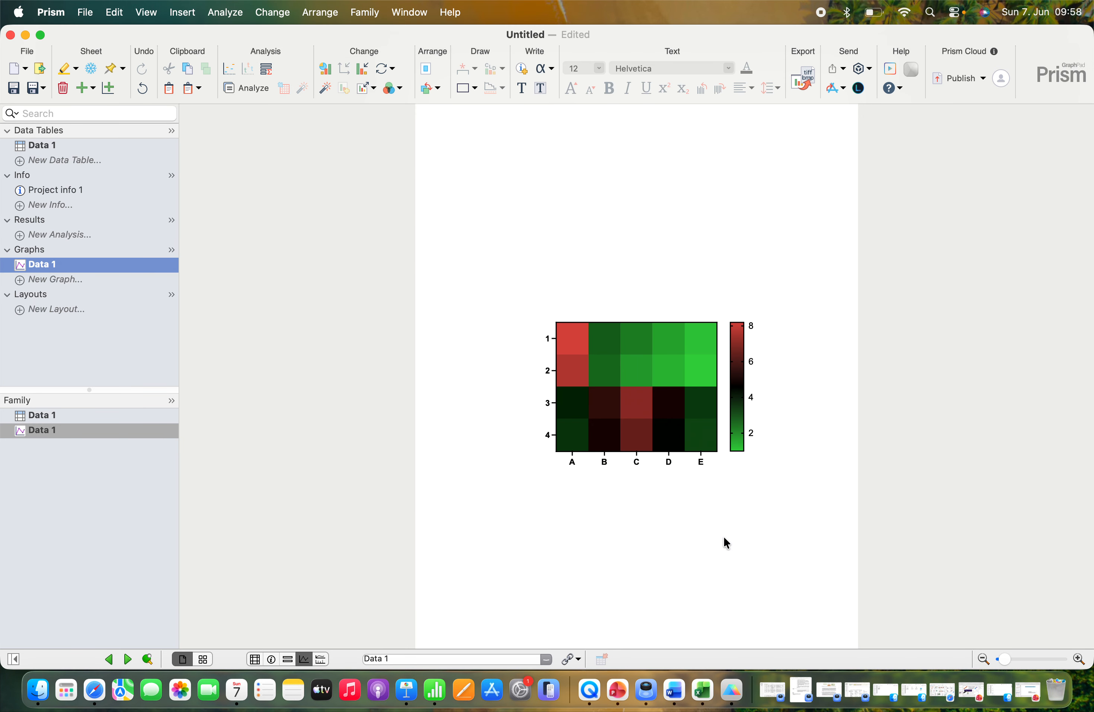
# Step: Open the heat map's format settings and move the dialog clear of the graph
pyautogui.moveTo(666, 423)
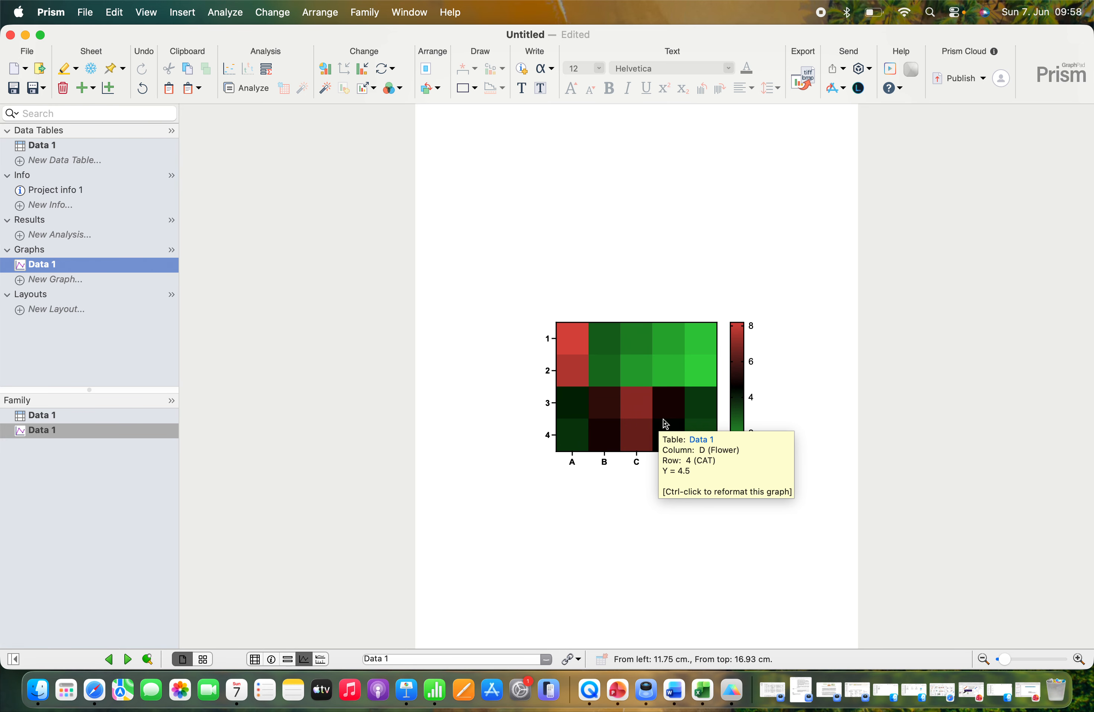
pyautogui.doubleClick(649, 387)
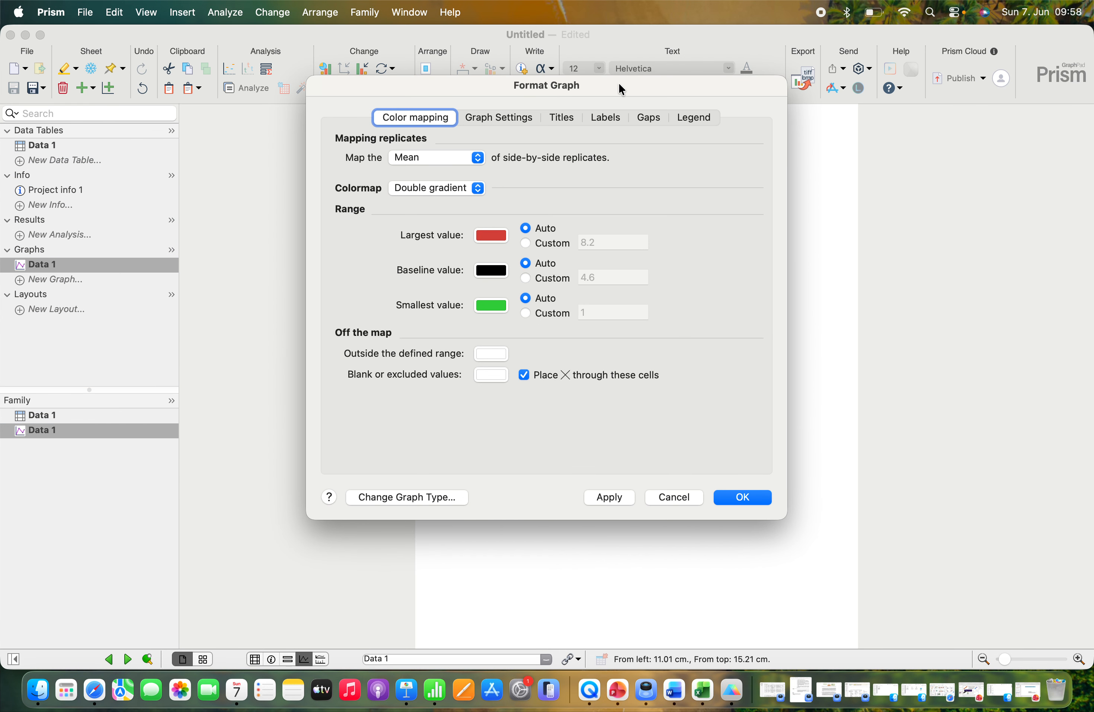
pyautogui.moveTo(620, 84); pyautogui.dragTo(376, 95)
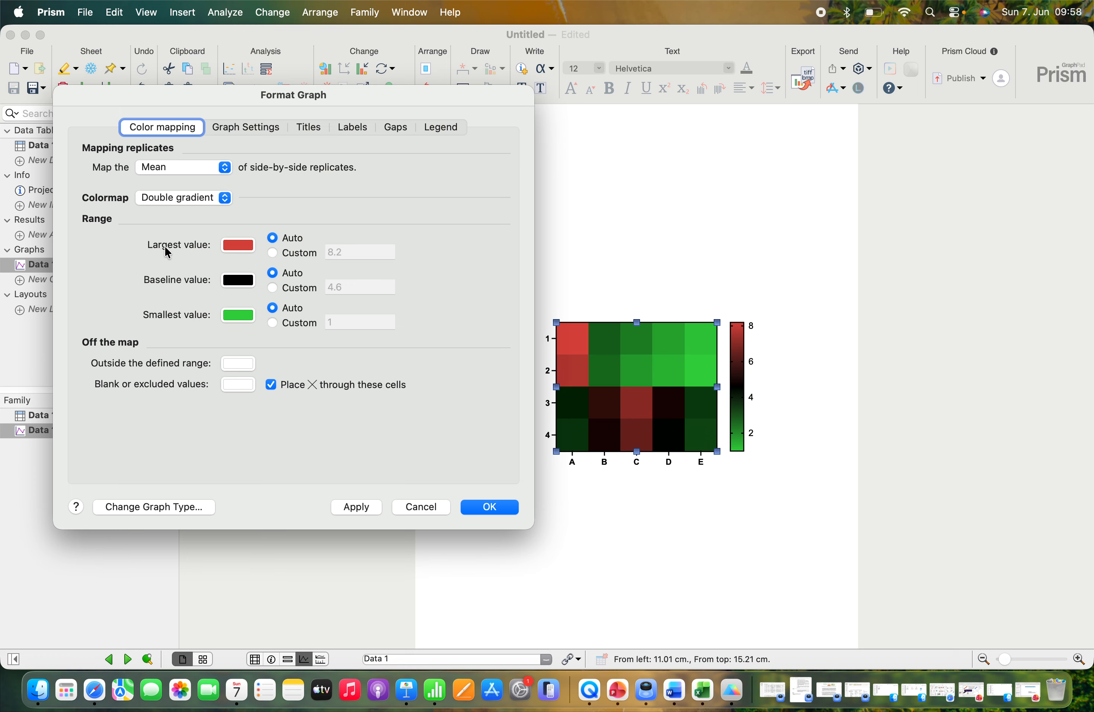
# Step: Set the color for the largest value to Grape and apply it to the heat map
pyautogui.click(233, 246)
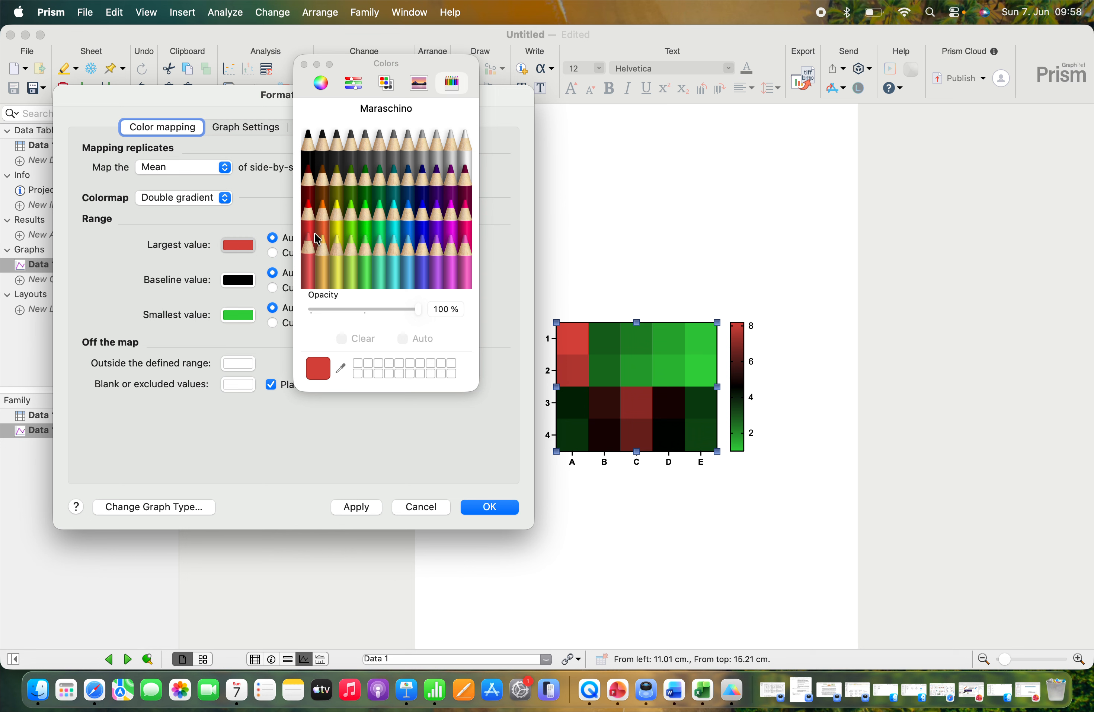
pyautogui.click(438, 214)
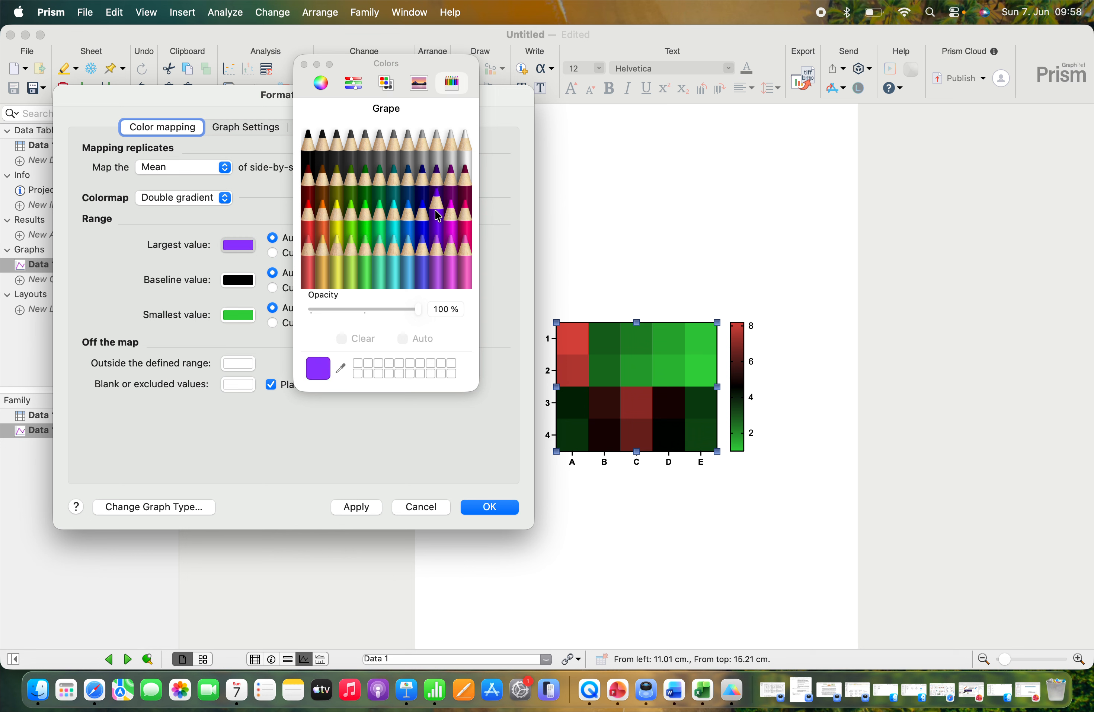
pyautogui.click(365, 508)
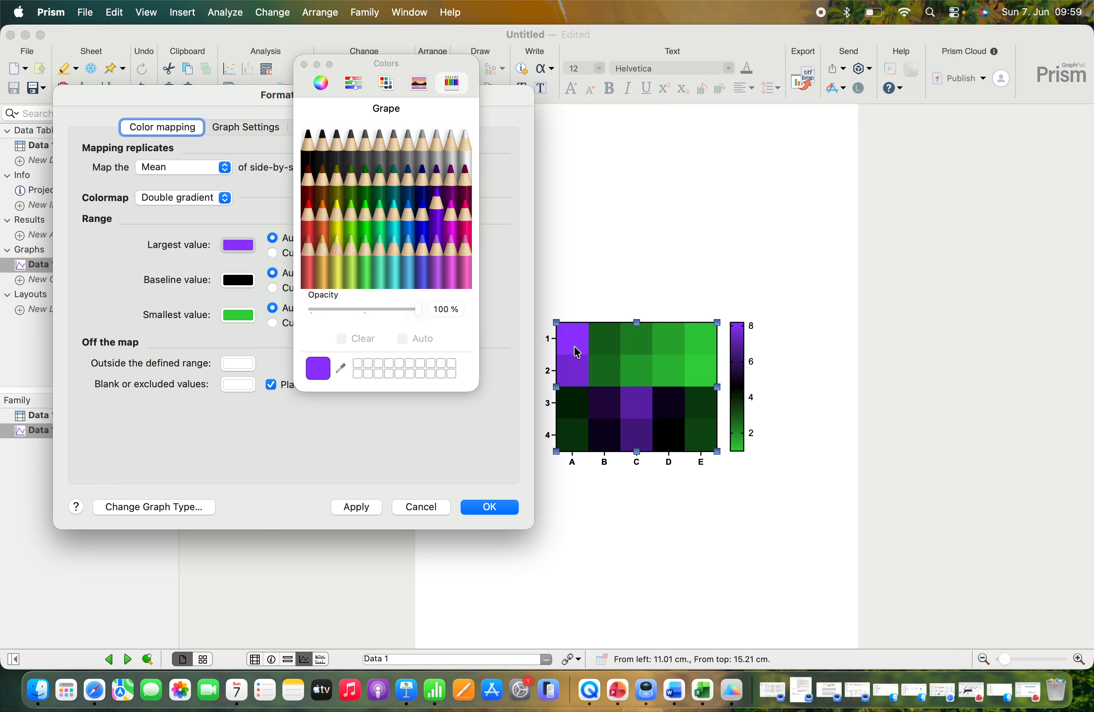
# Step: Set the color for the largest value to Maraschino red, apply it and close the color picker
pyautogui.click(246, 251)
pyautogui.click(245, 251)
pyautogui.click(308, 207)
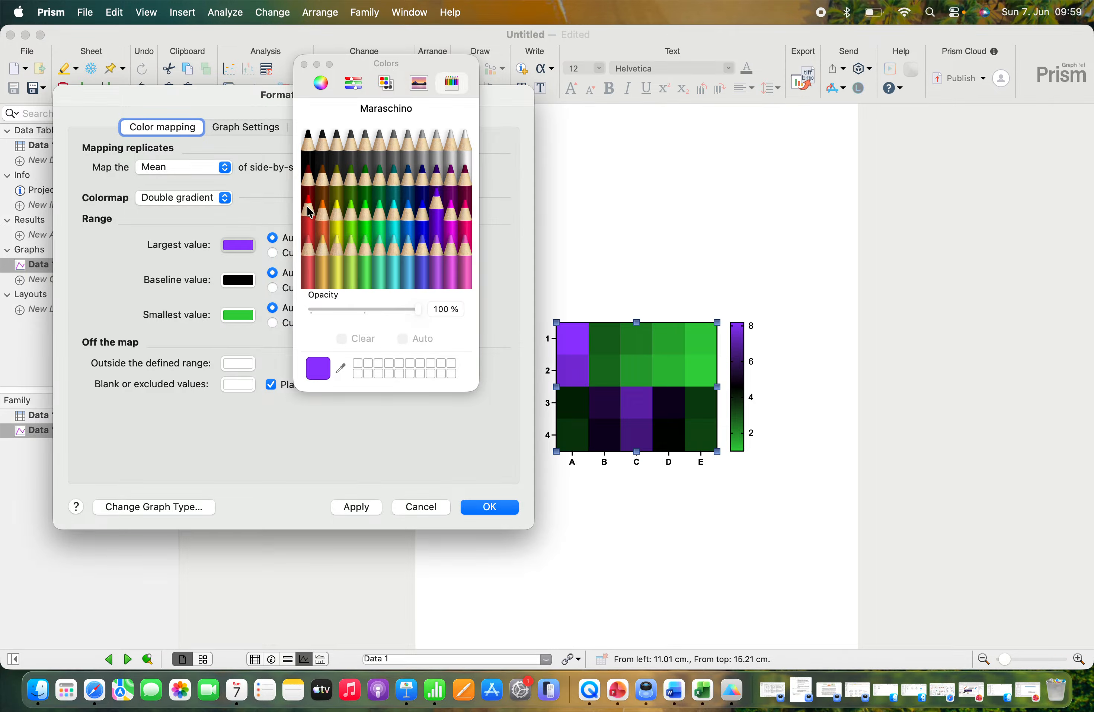
pyautogui.click(351, 507)
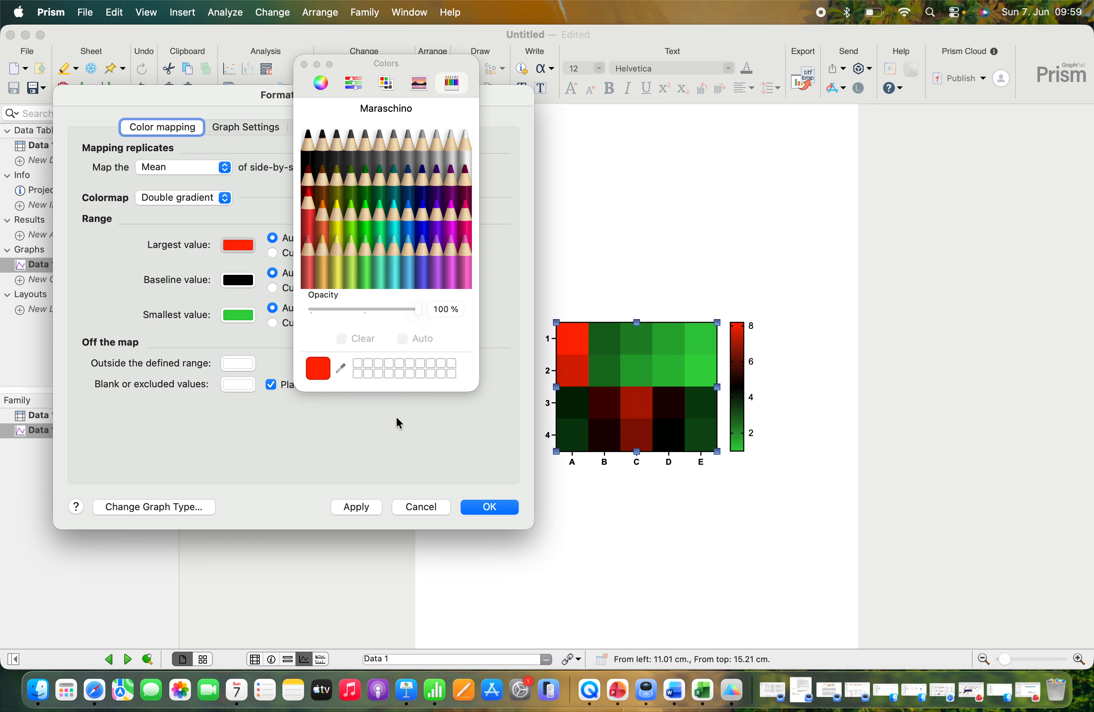
pyautogui.click(304, 65)
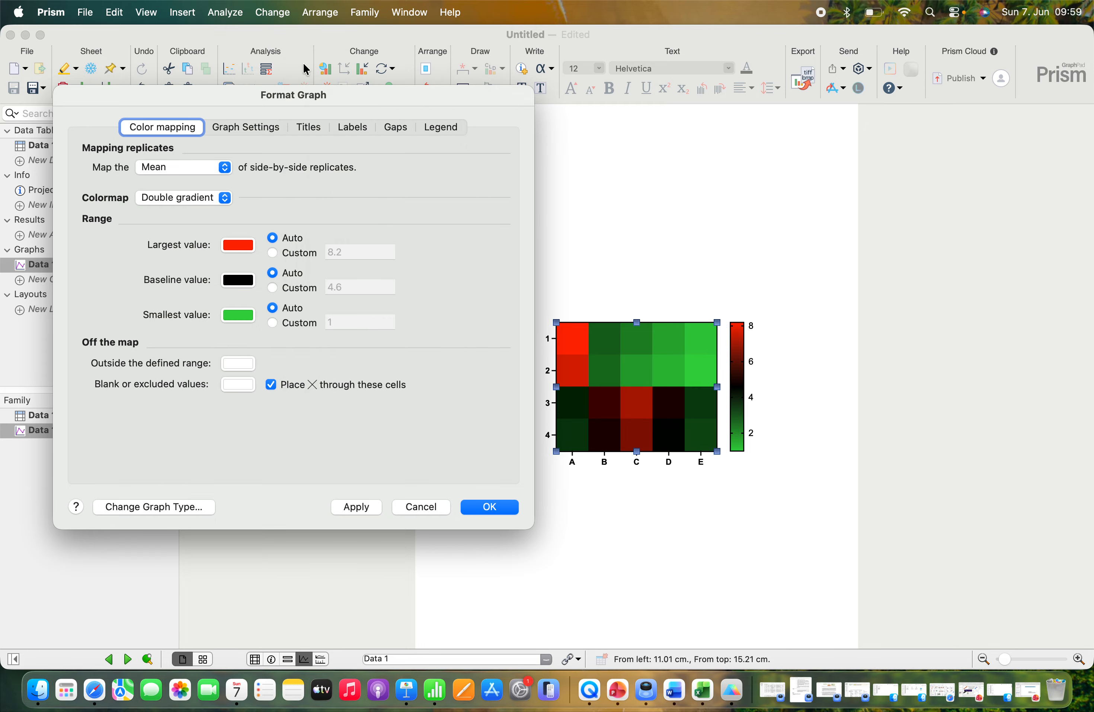
# Step: Try black 1/2 pt cell borders on the heat map, then remove them again
pyautogui.click(241, 134)
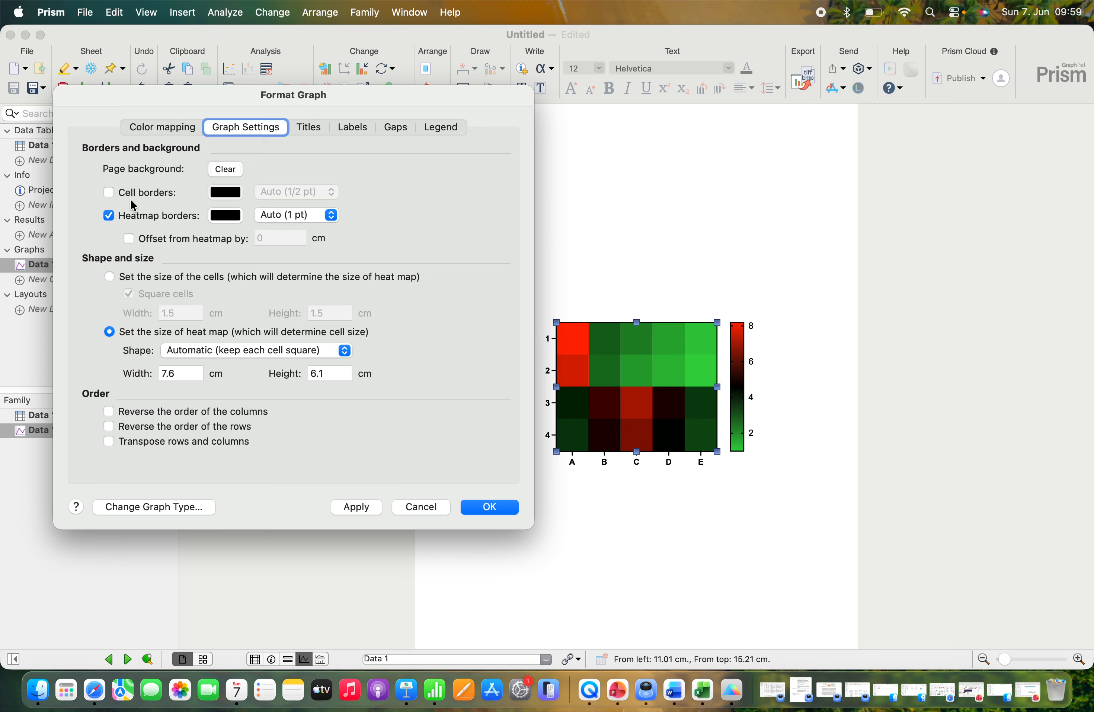
pyautogui.click(110, 195)
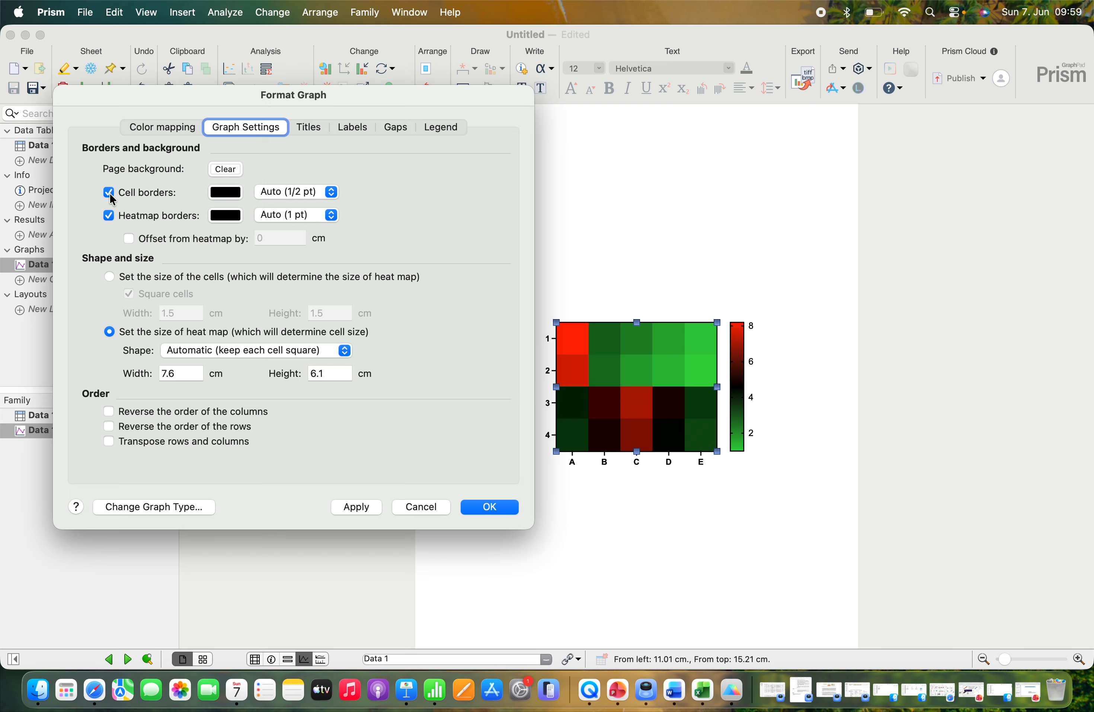
pyautogui.click(358, 507)
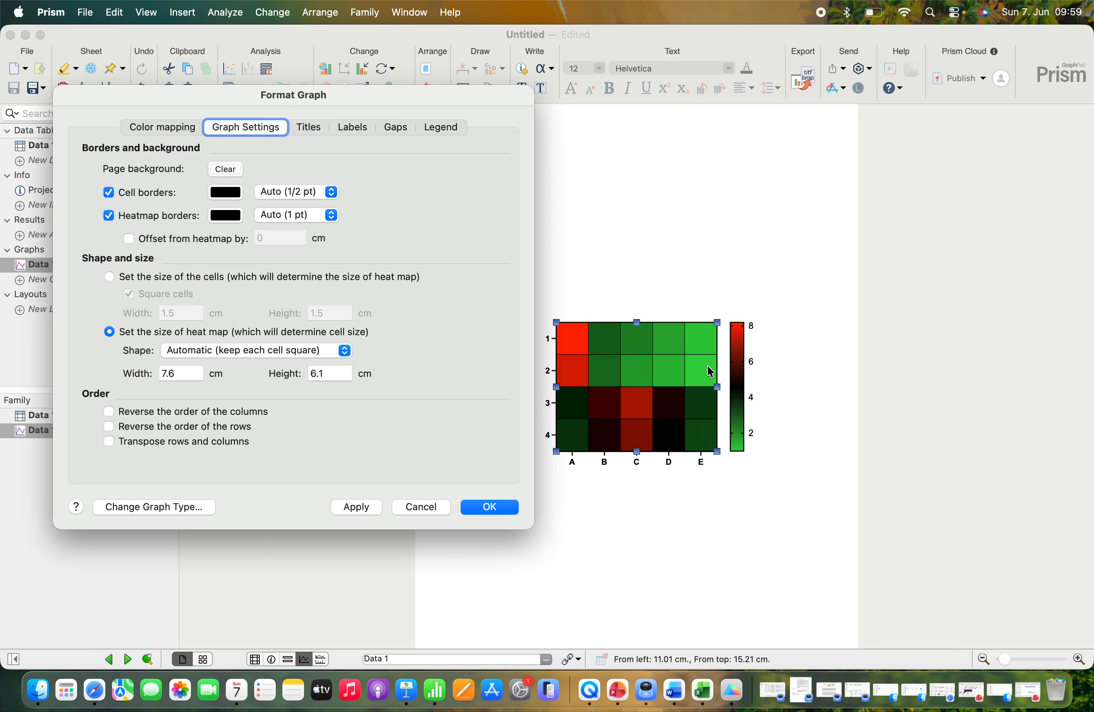
pyautogui.click(109, 192)
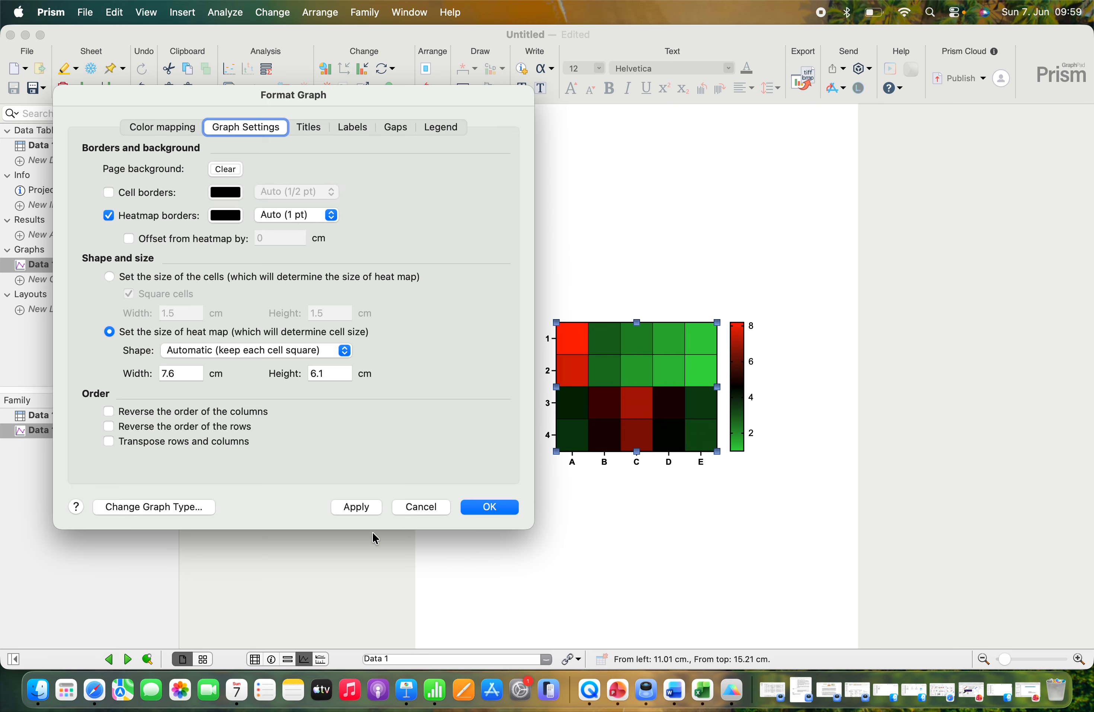
pyautogui.click(363, 506)
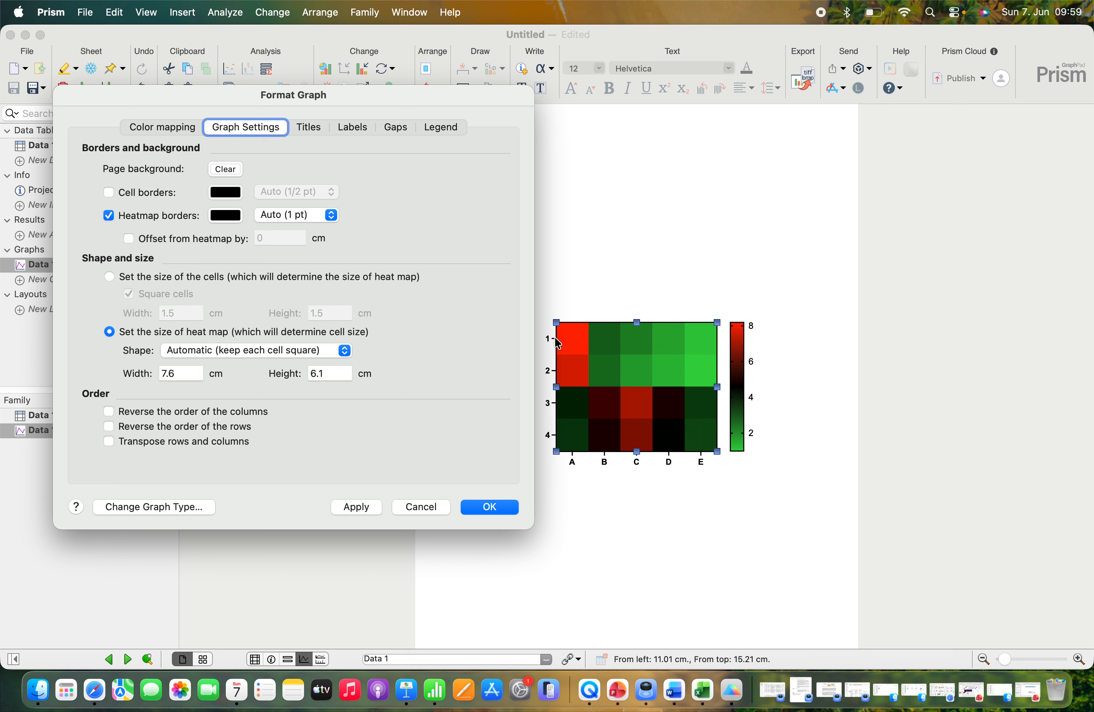
# Step: Try reversing the order of the heat map's columns, then restore the original order
pyautogui.click(109, 412)
pyautogui.click(350, 506)
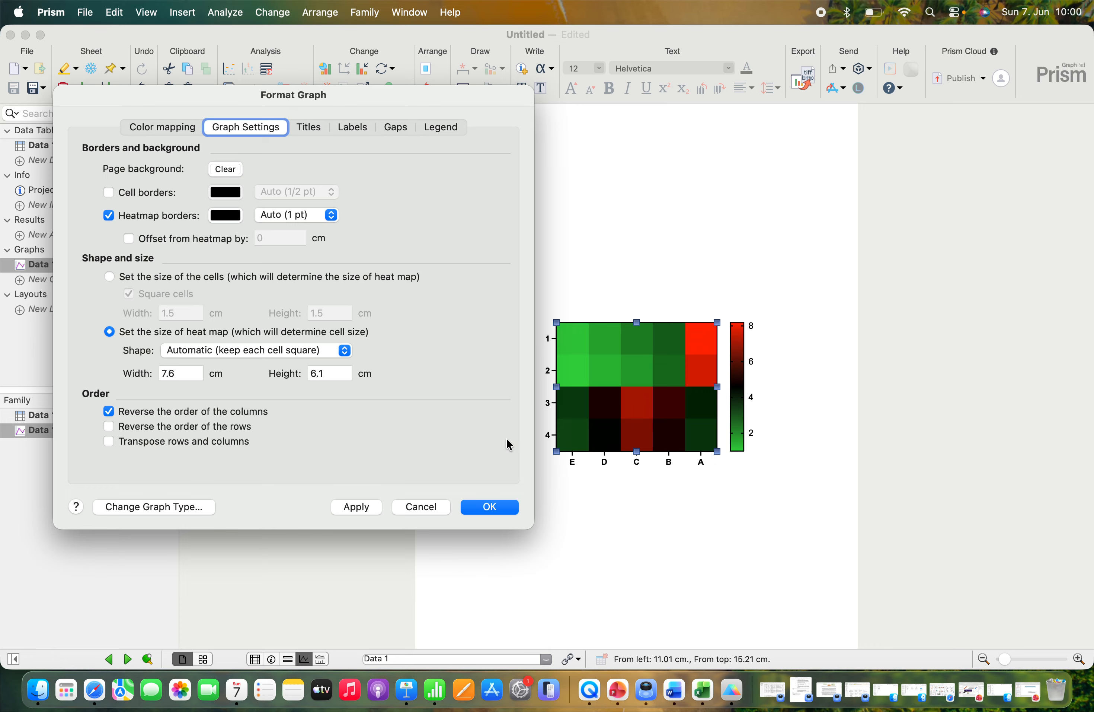
pyautogui.click(110, 411)
pyautogui.click(347, 507)
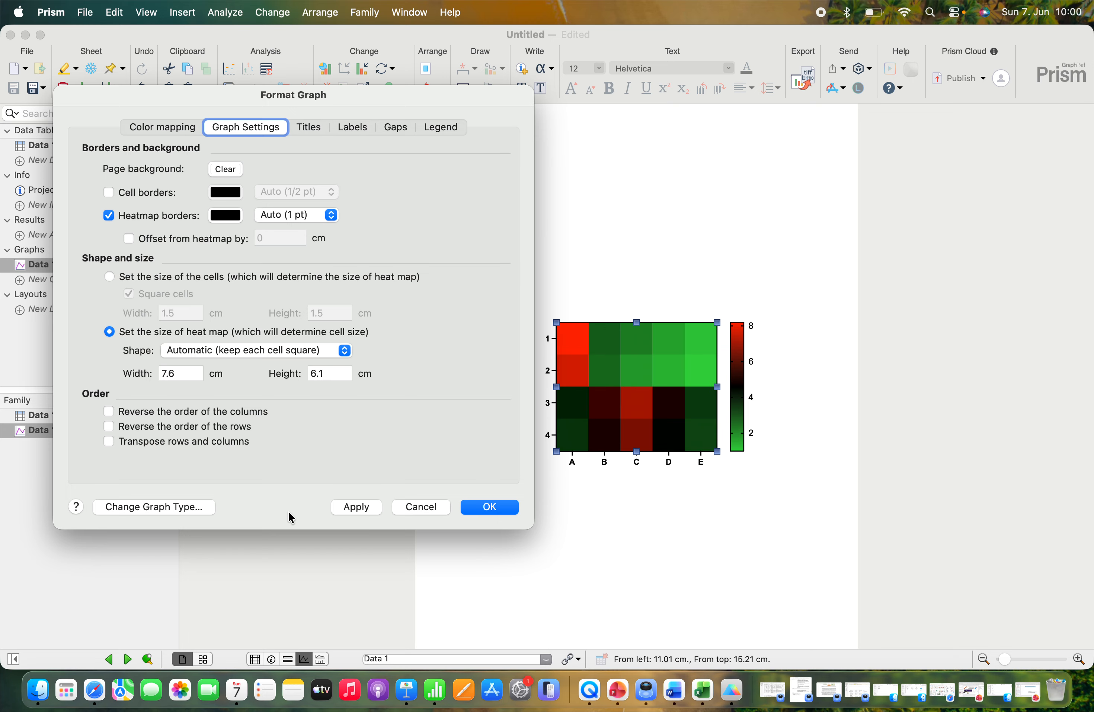
# Step: Show the graph title above the heat map and set its font to Arial Bold, 18 pt
pyautogui.click(313, 137)
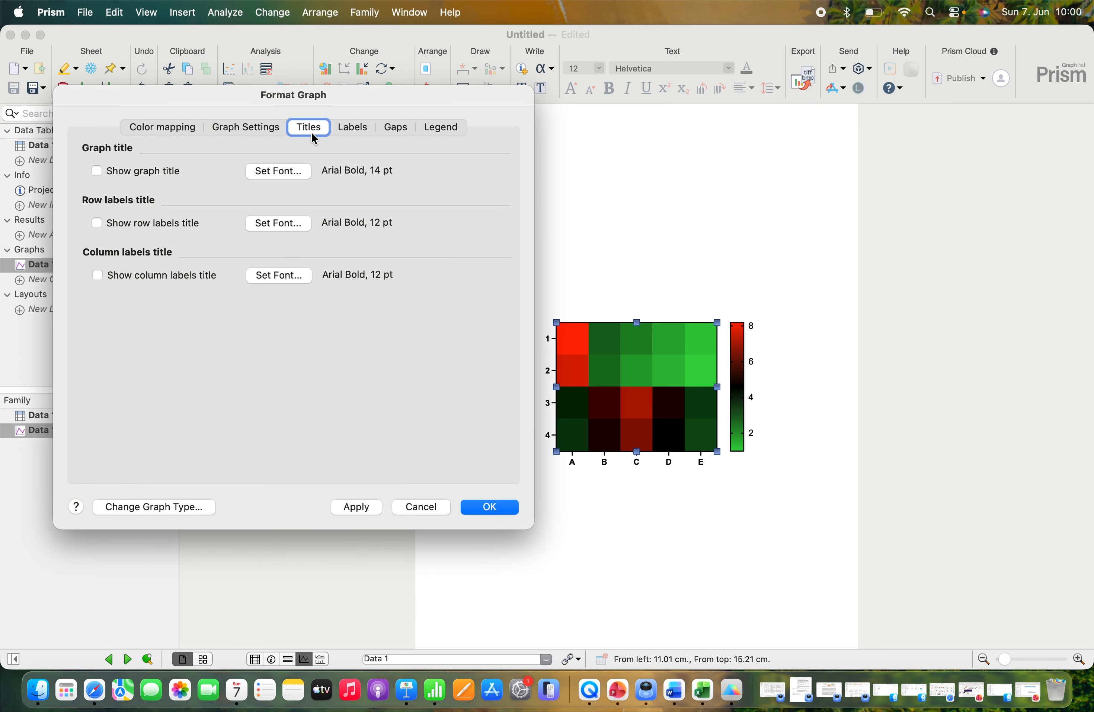
pyautogui.click(97, 172)
pyautogui.click(361, 509)
pyautogui.click(274, 172)
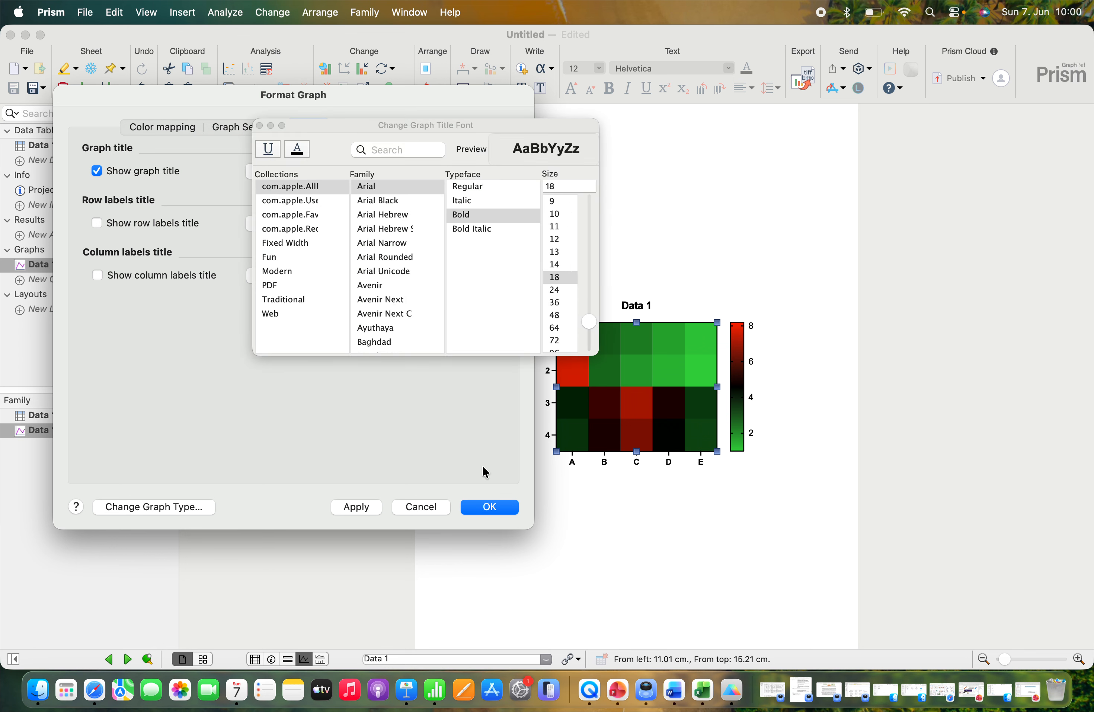
pyautogui.click(352, 506)
pyautogui.click(259, 126)
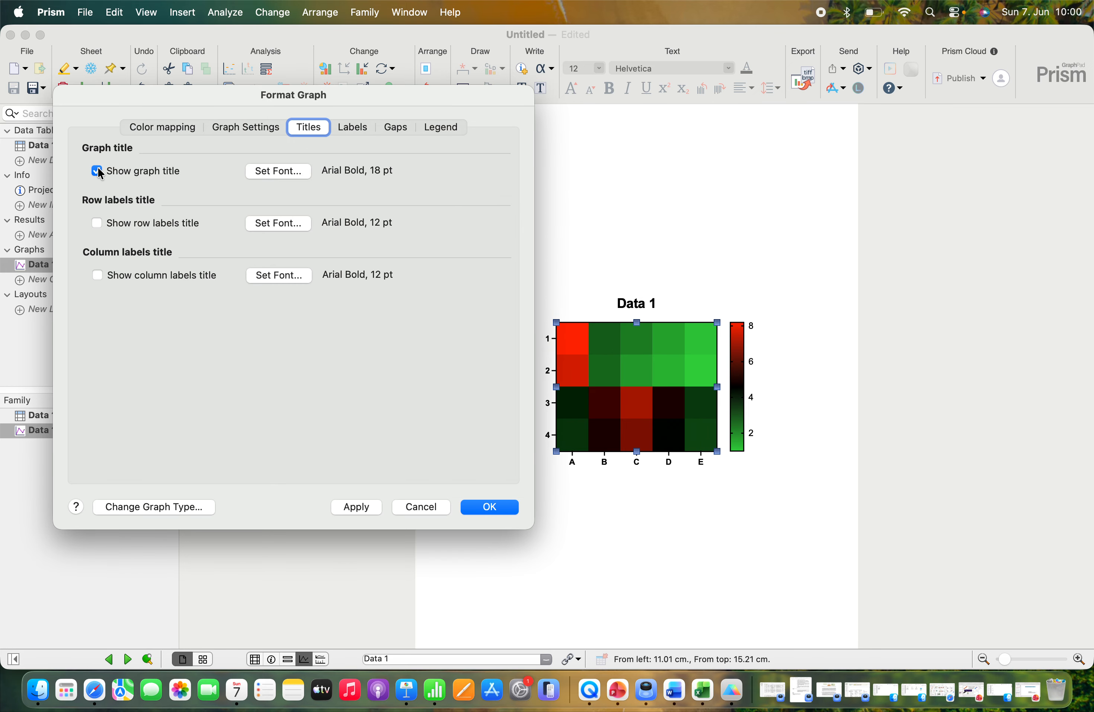
# Step: Hide the graph title and label each heat map cell with its value, applying both changes
pyautogui.click(104, 172)
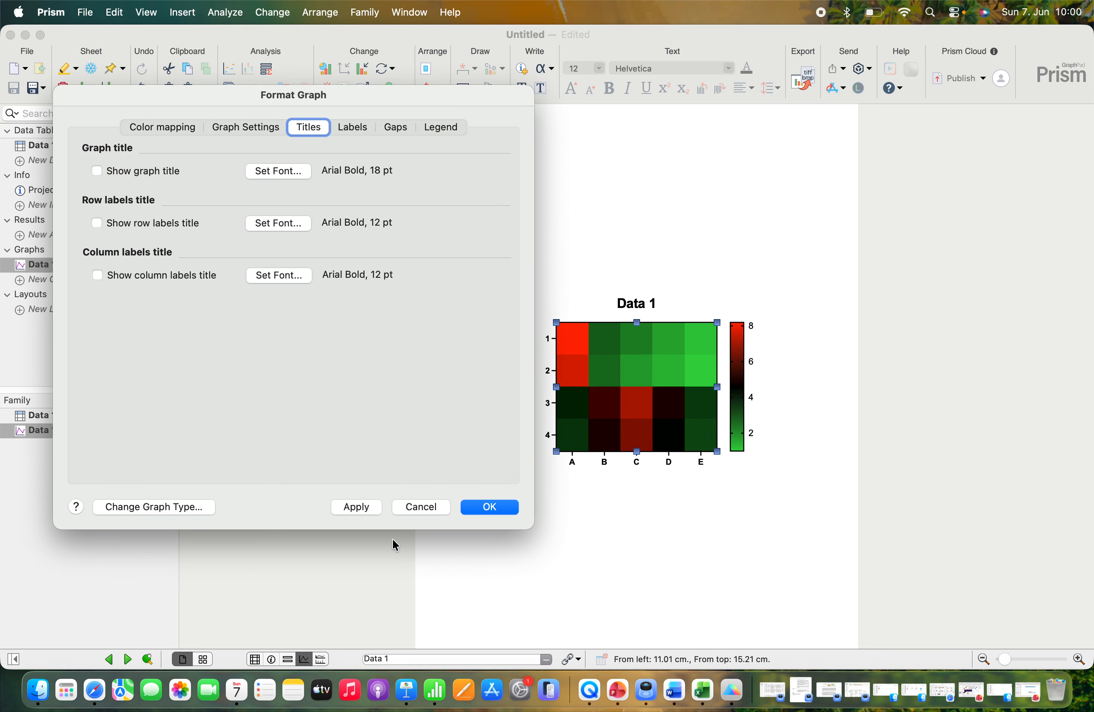
pyautogui.click(364, 509)
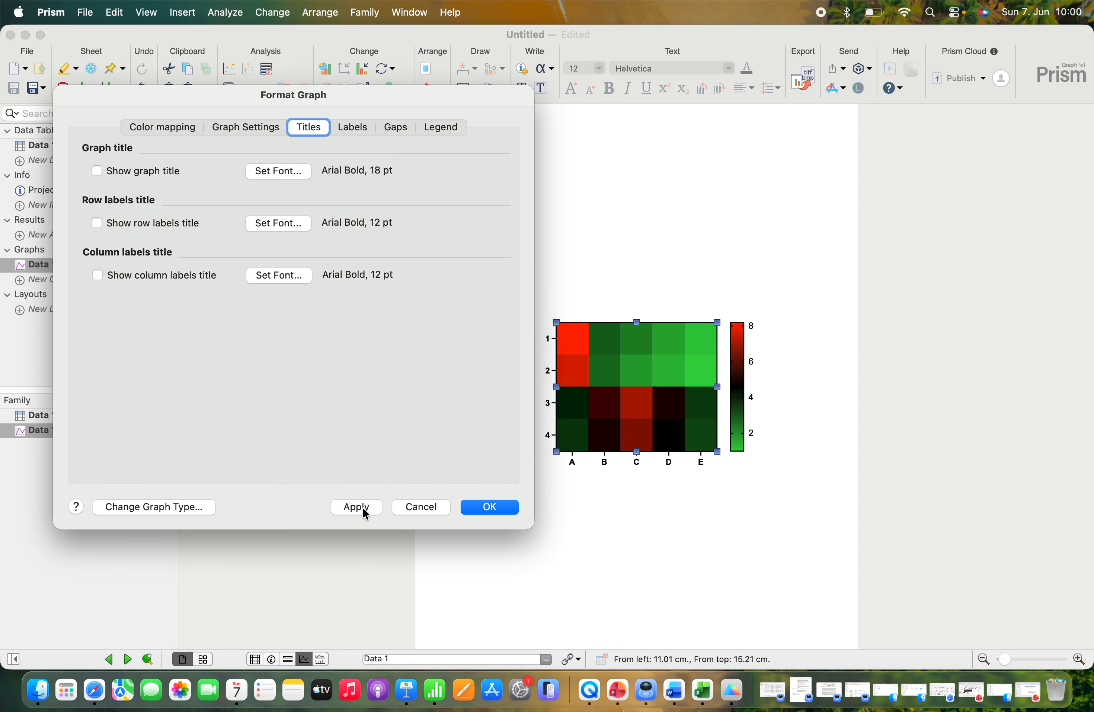
pyautogui.click(353, 128)
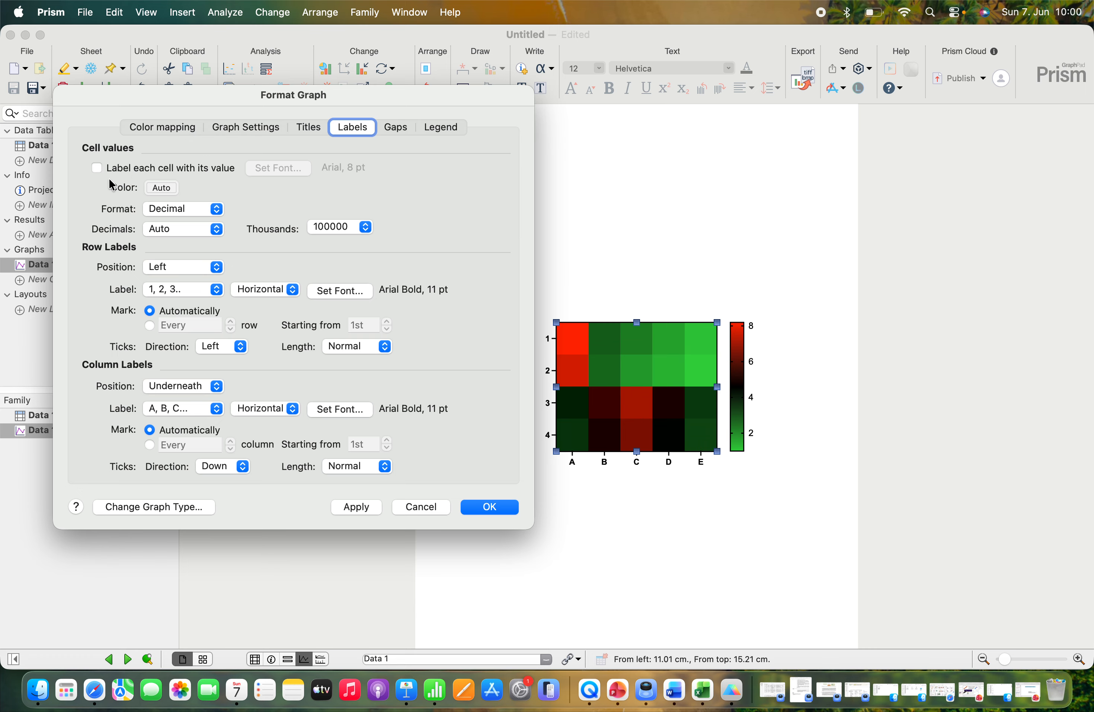
pyautogui.click(100, 169)
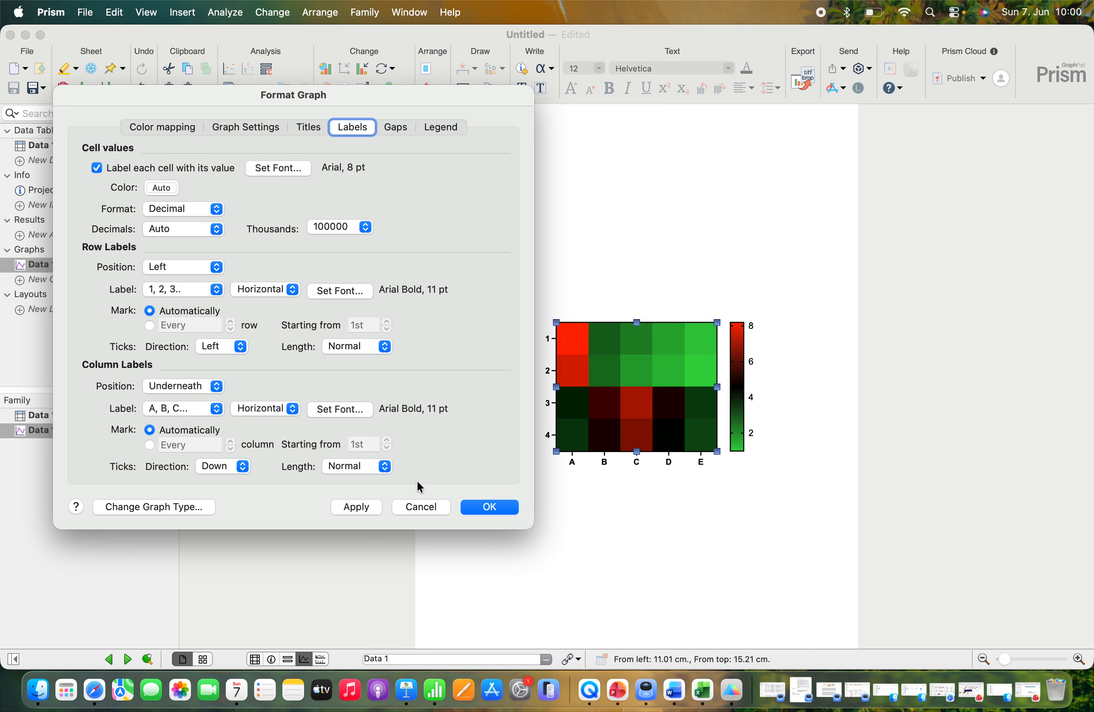
pyautogui.click(369, 507)
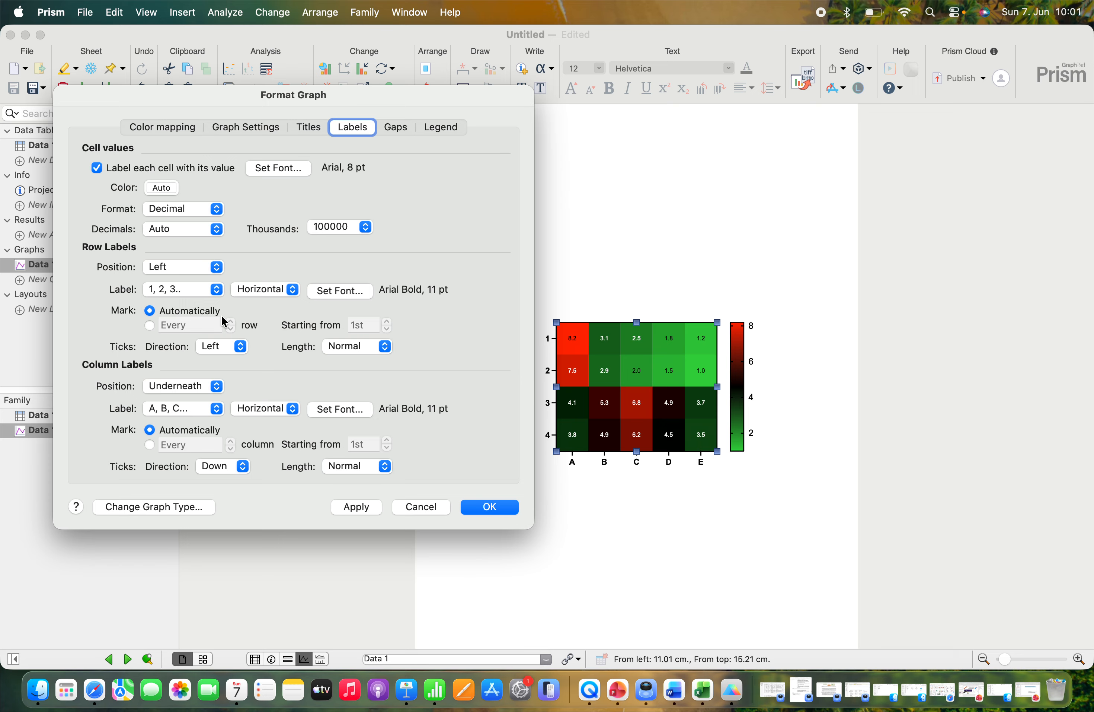
# Step: Label the heat map's rows with the row titles and its columns with the column titles
pyautogui.click(165, 294)
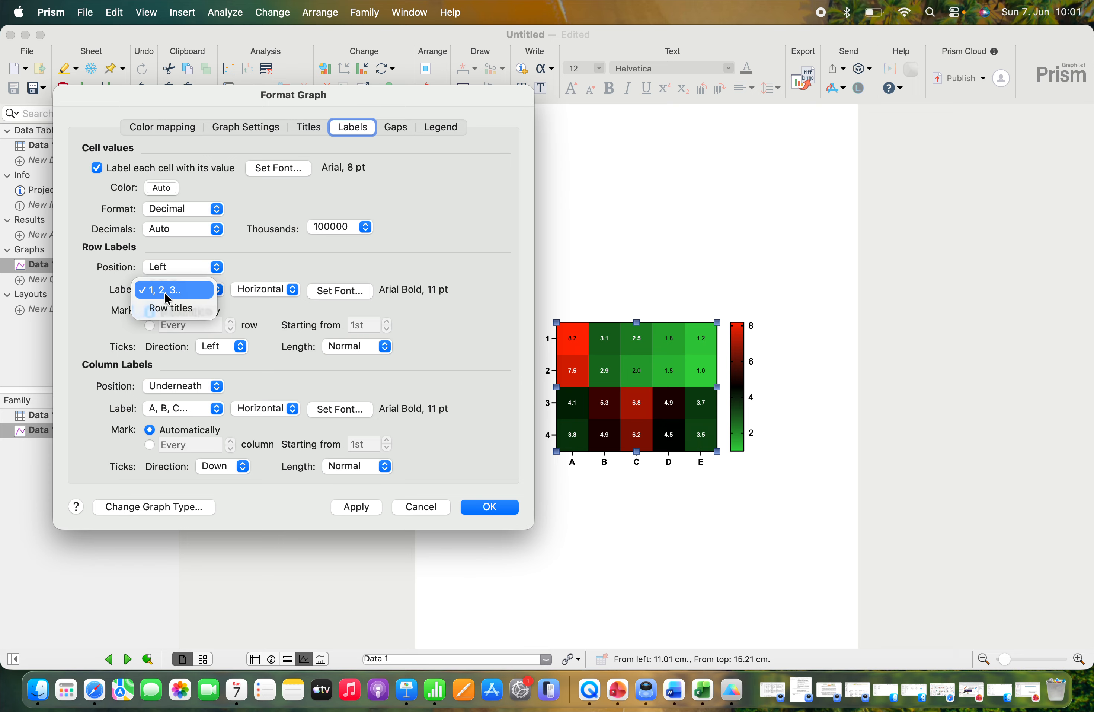
pyautogui.click(169, 308)
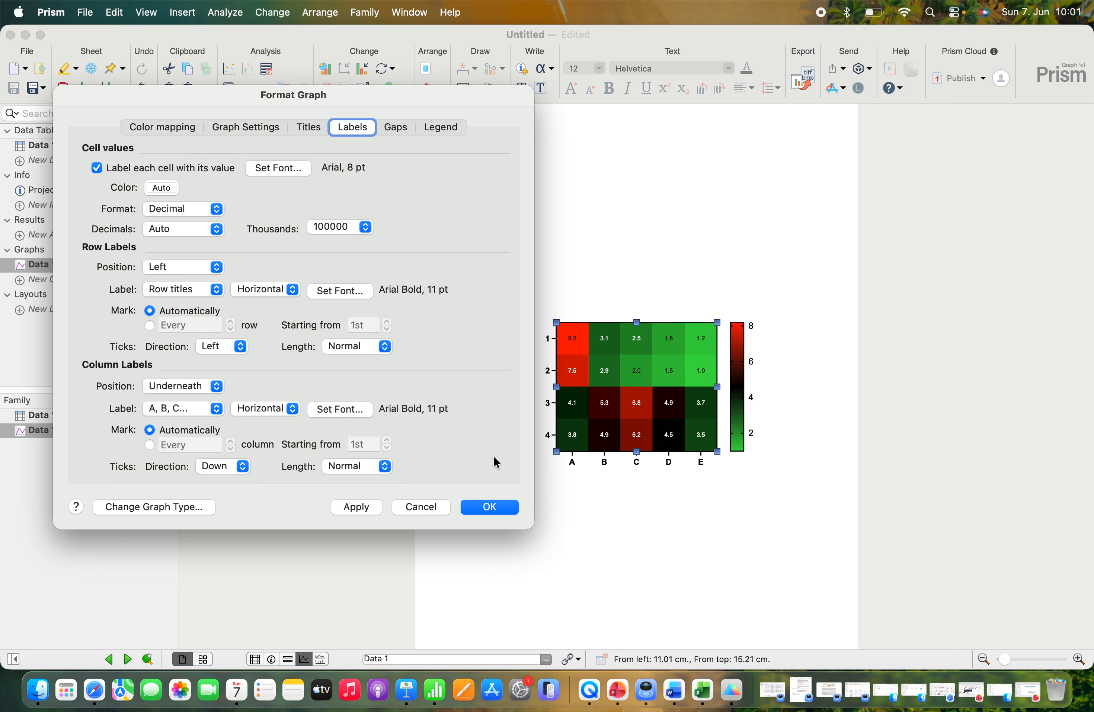
pyautogui.click(365, 511)
pyautogui.moveTo(443, 96); pyautogui.dragTo(406, 99)
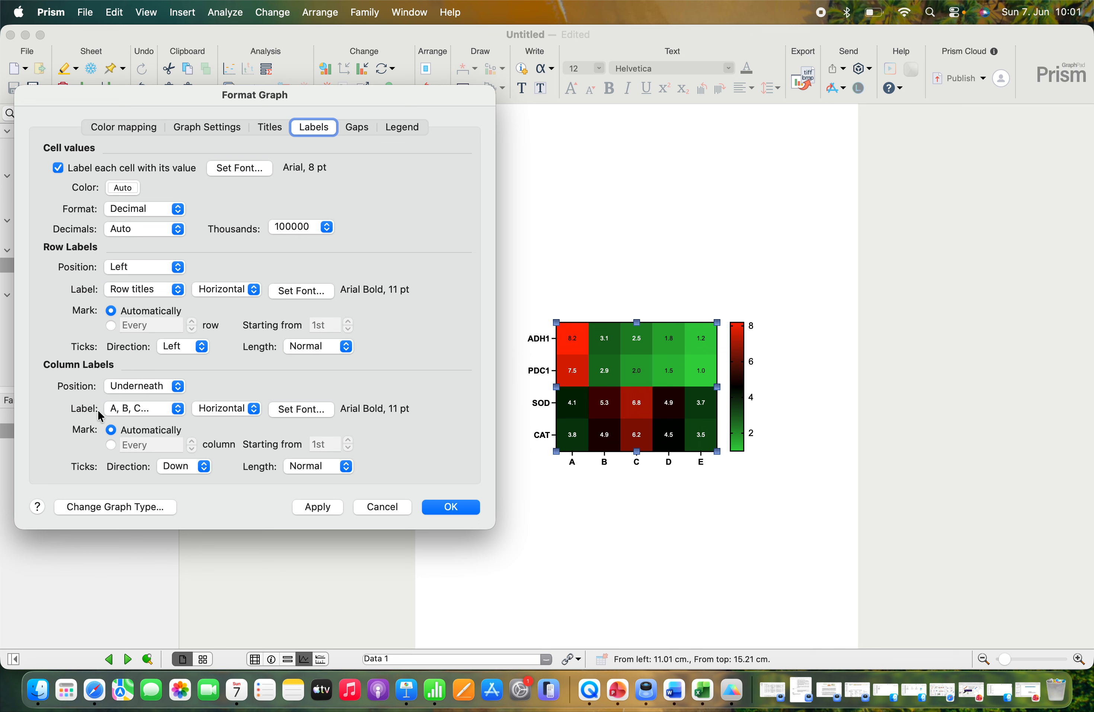
pyautogui.click(121, 409)
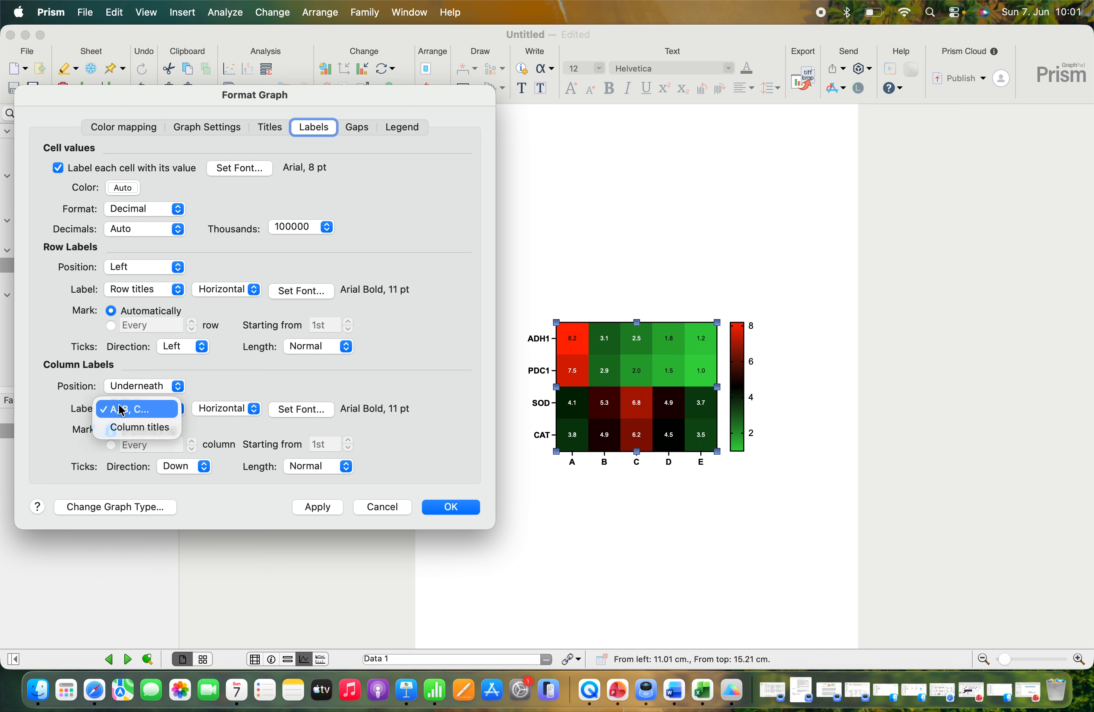
pyautogui.click(122, 427)
pyautogui.click(319, 508)
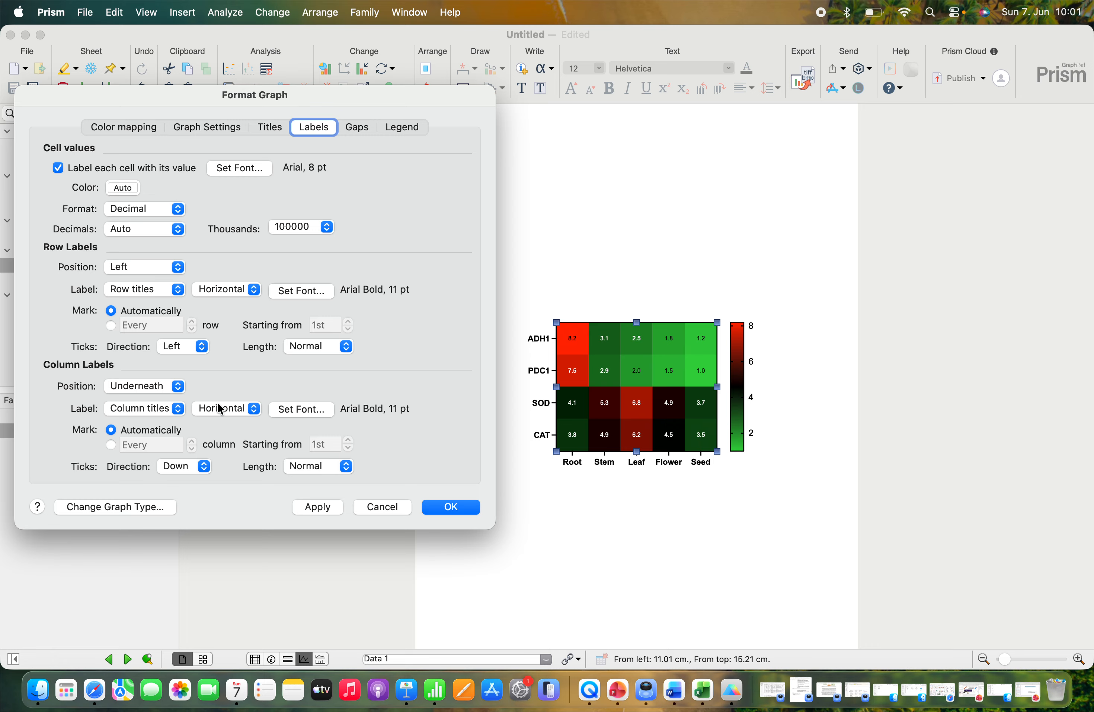
# Step: Try placing the column labels on top of the heat map, then move them back underneath
pyautogui.click(180, 387)
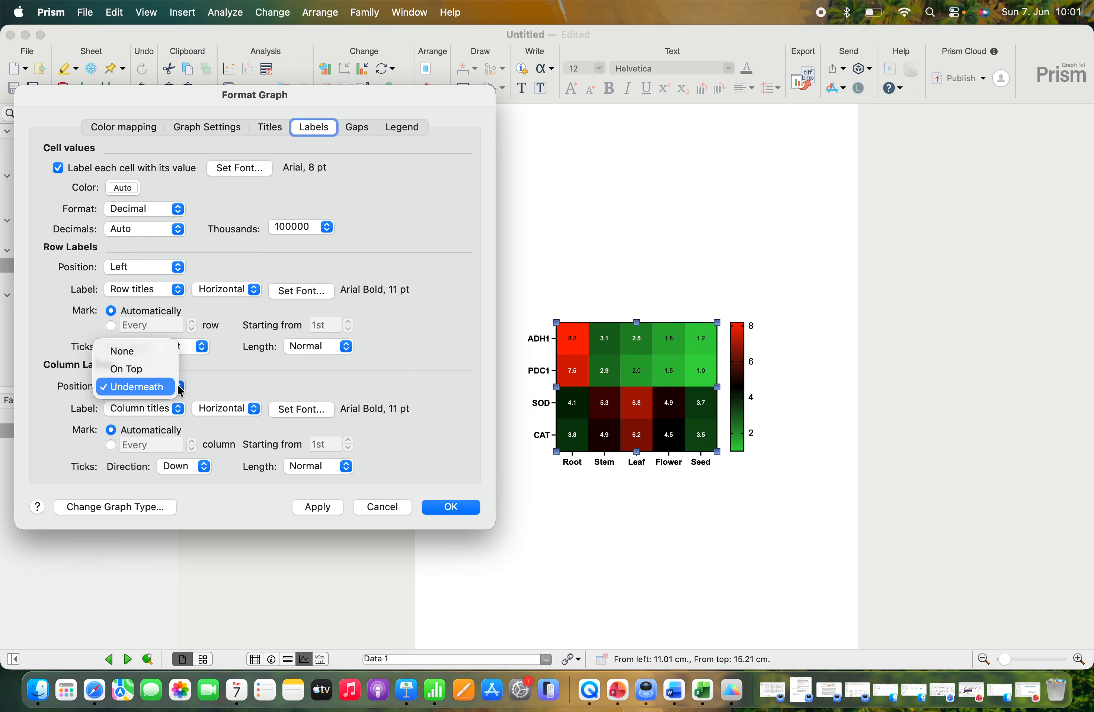
pyautogui.click(130, 369)
pyautogui.click(317, 507)
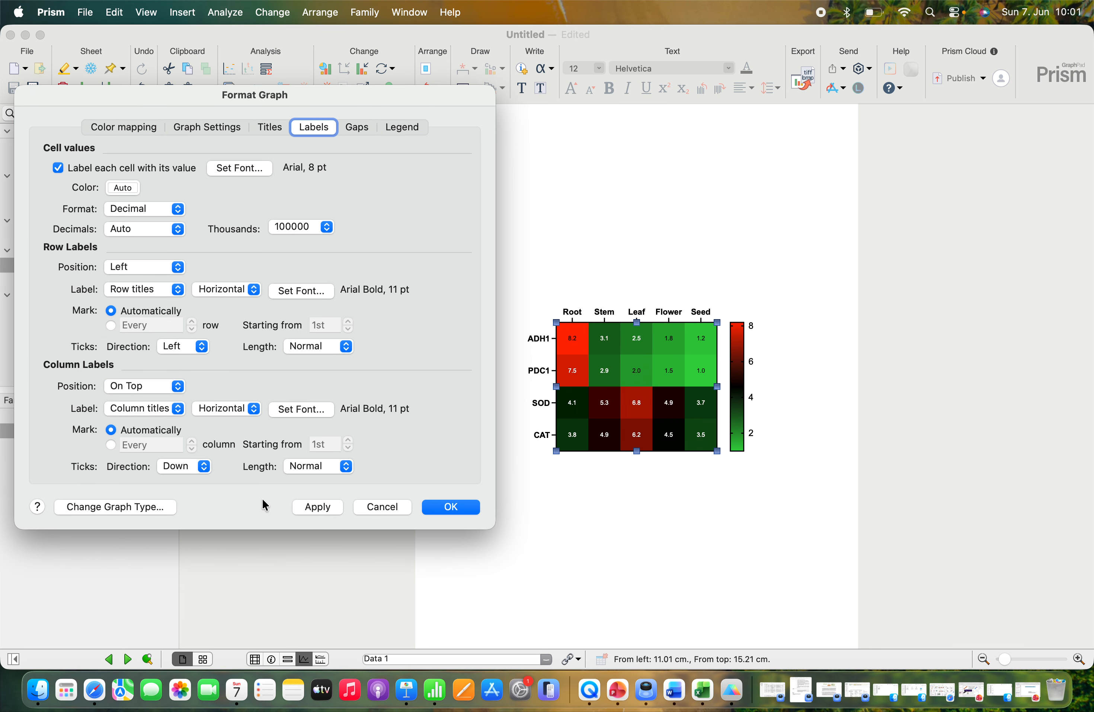
pyautogui.click(167, 387)
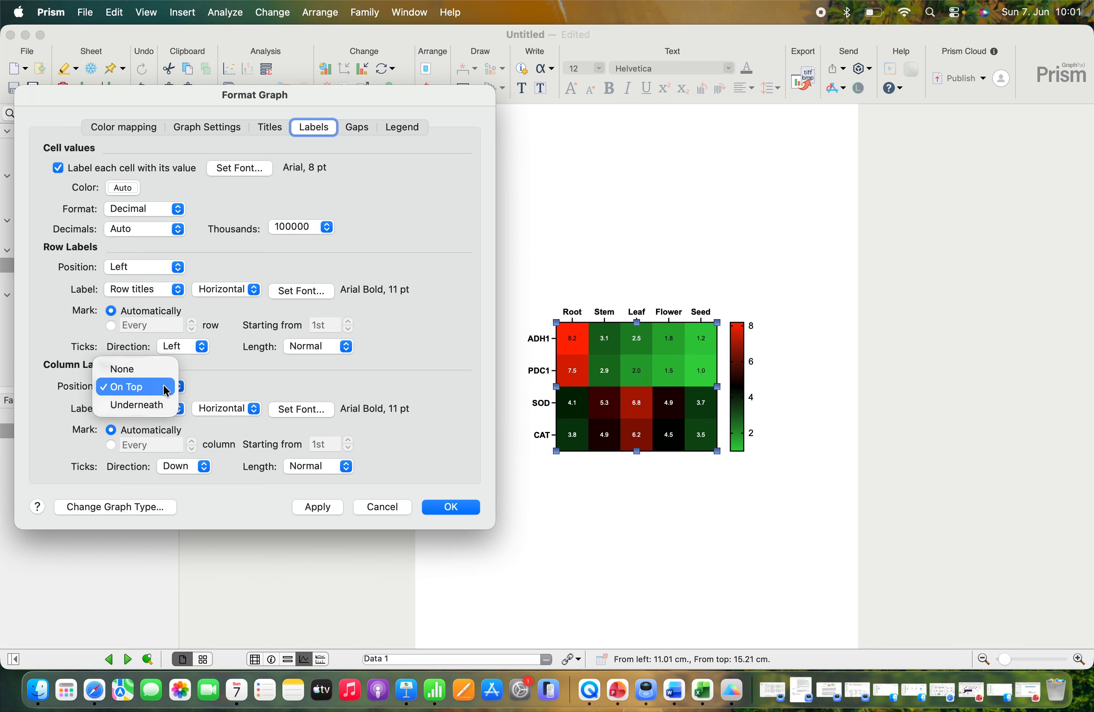
pyautogui.click(162, 408)
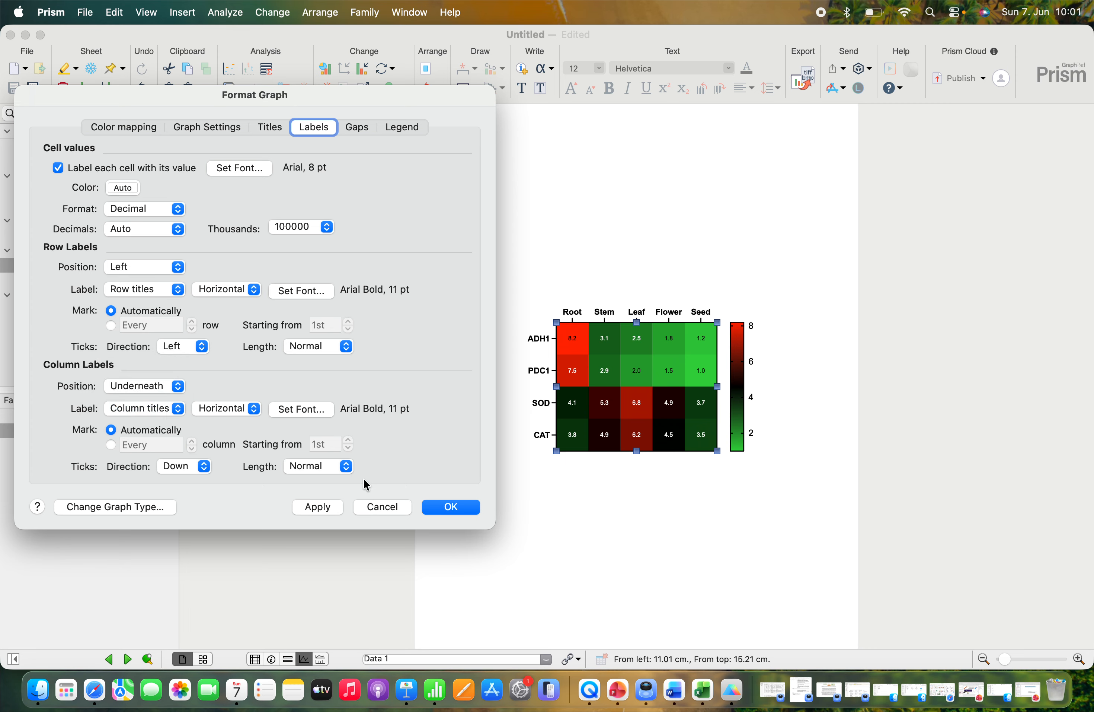
pyautogui.click(327, 512)
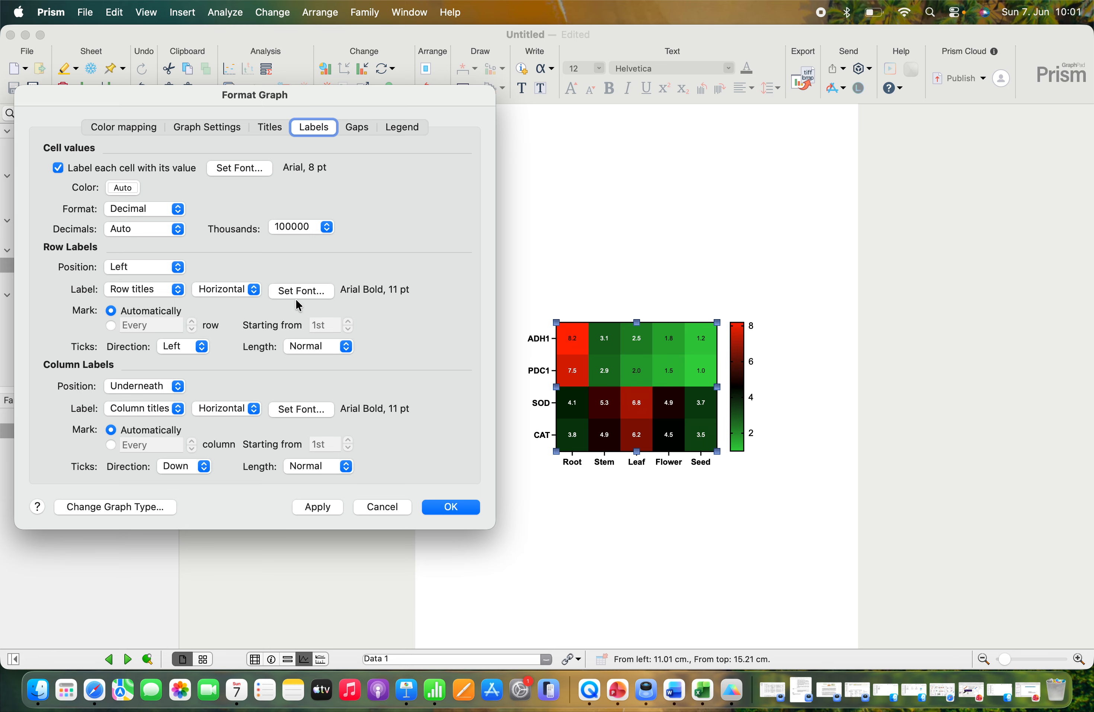
# Step: Try 0.25 cm gaps between every pair of columns and rows, then remove both gaps again
pyautogui.click(358, 129)
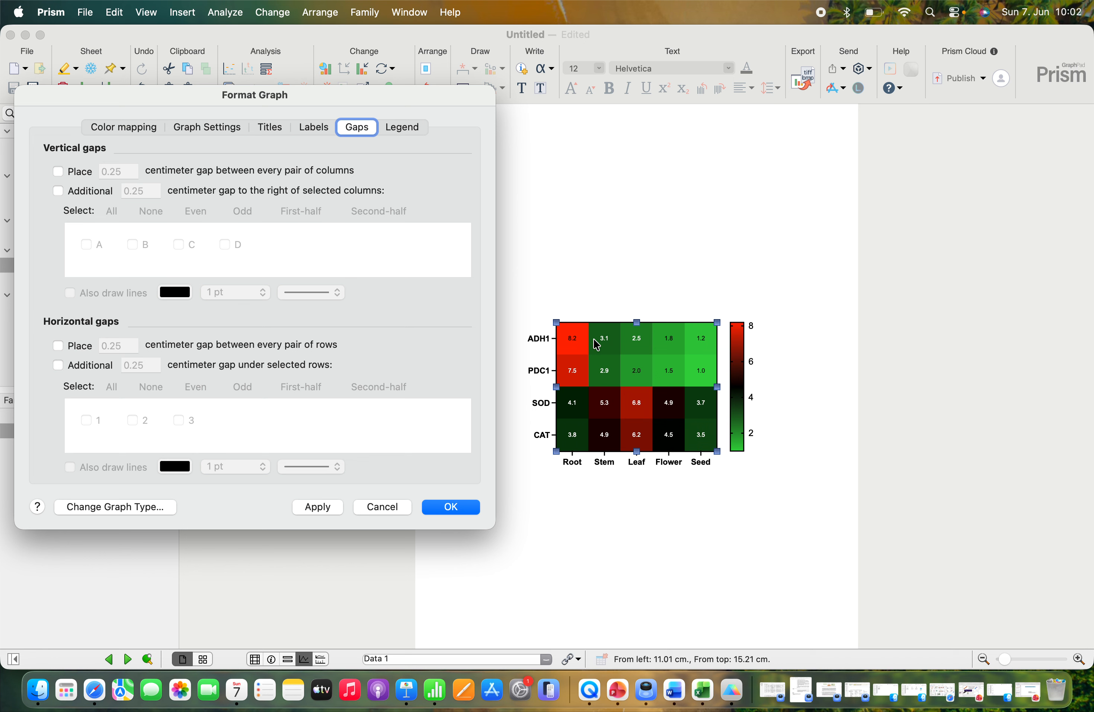
pyautogui.click(58, 172)
pyautogui.click(323, 506)
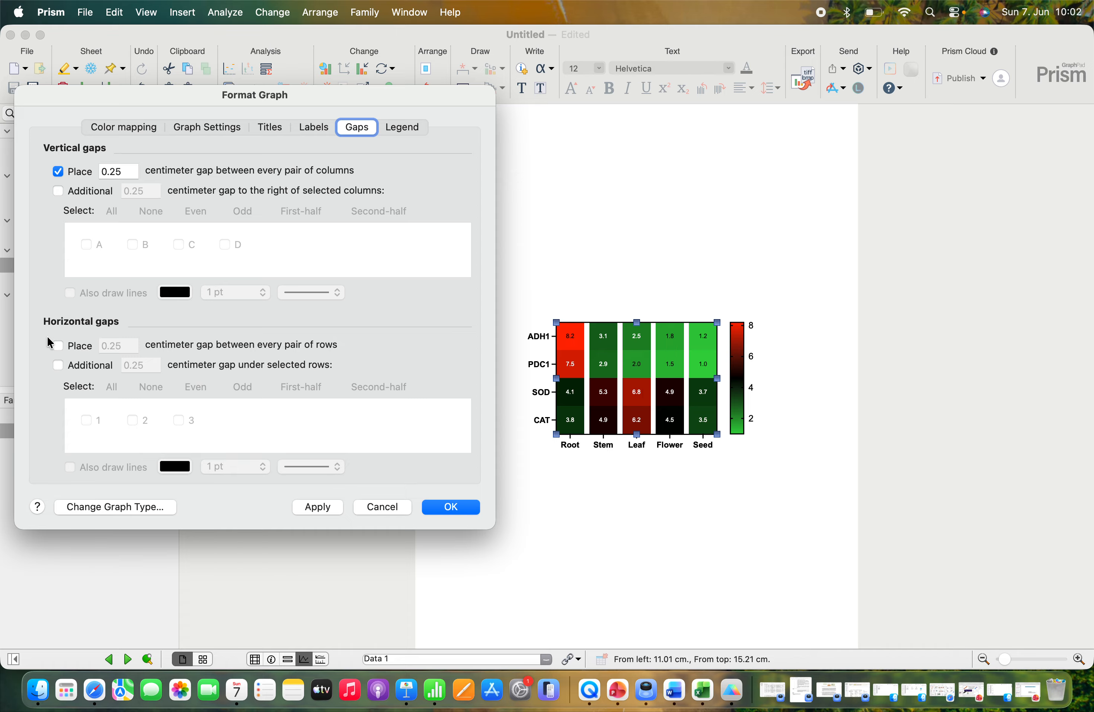
pyautogui.click(58, 346)
pyautogui.click(320, 508)
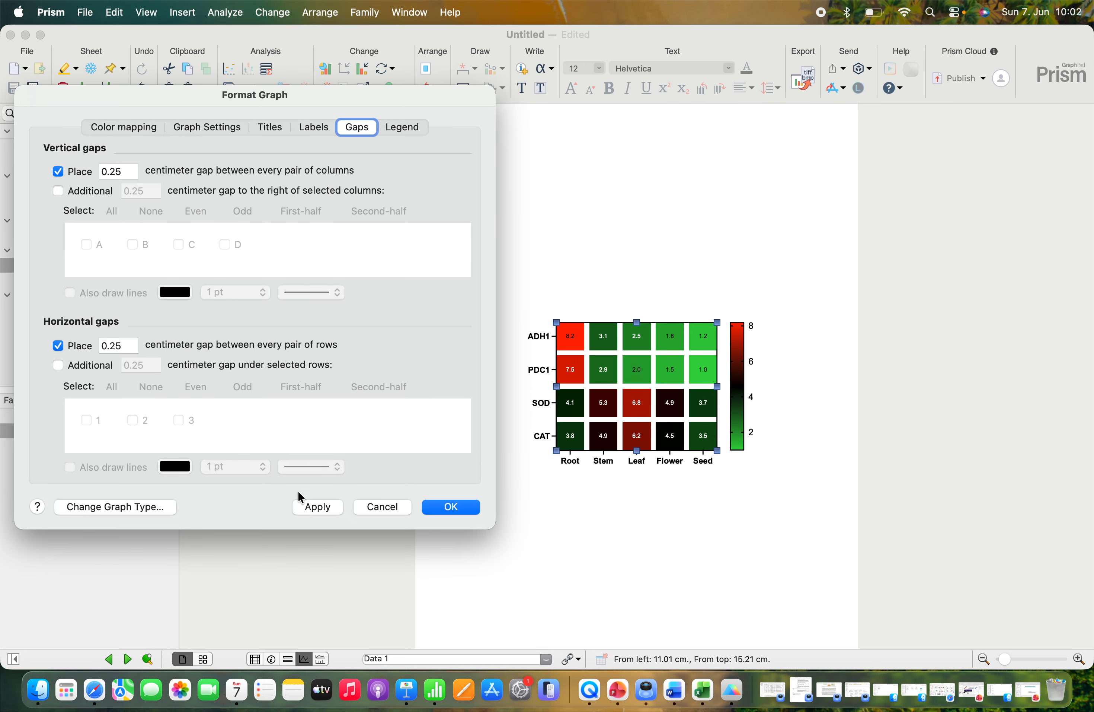
pyautogui.click(59, 345)
pyautogui.click(58, 172)
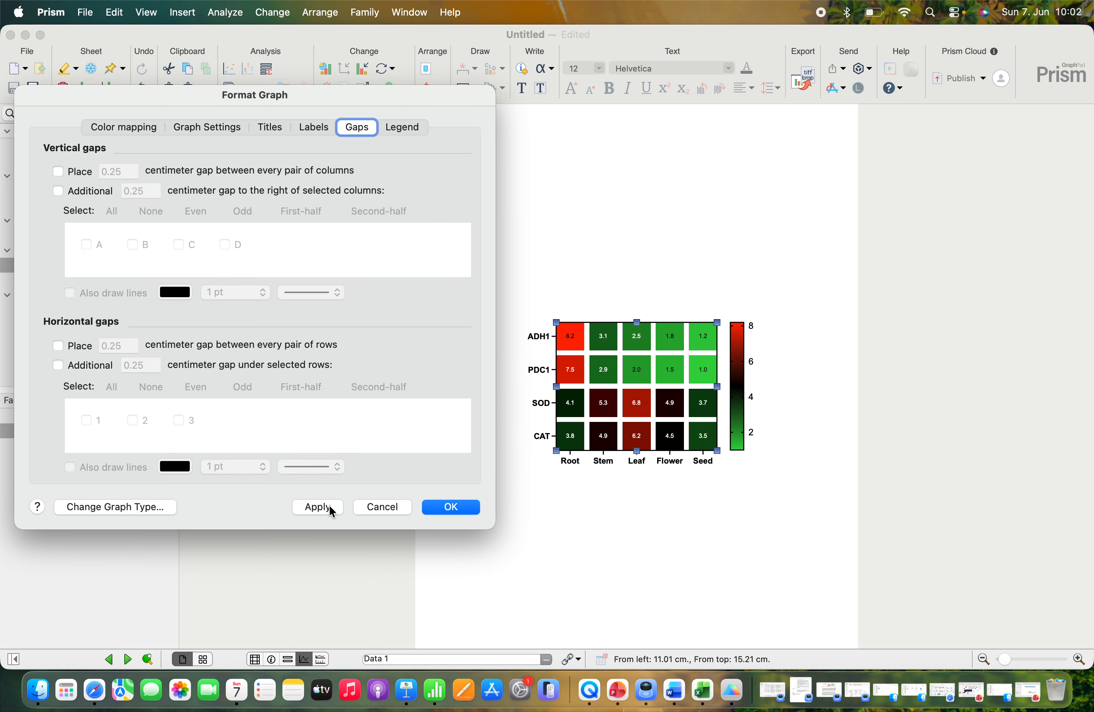
pyautogui.click(319, 507)
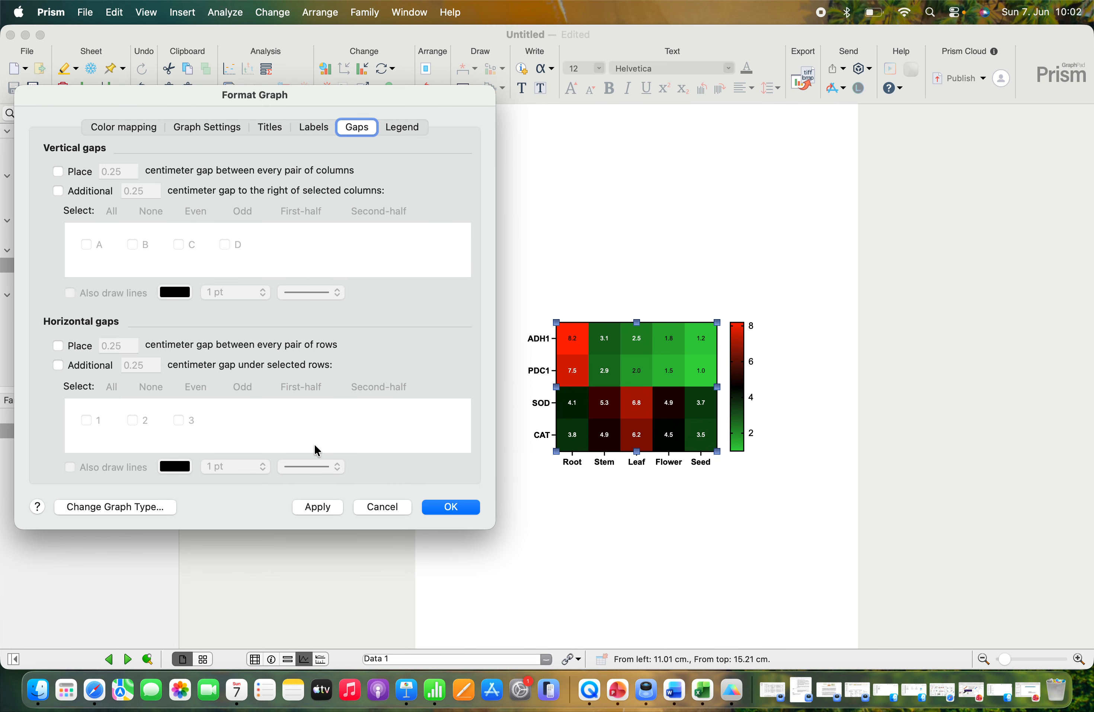
# Step: Try a horizontal legend, then restore the vertical orientation with the legend numbers on its right
pyautogui.click(406, 132)
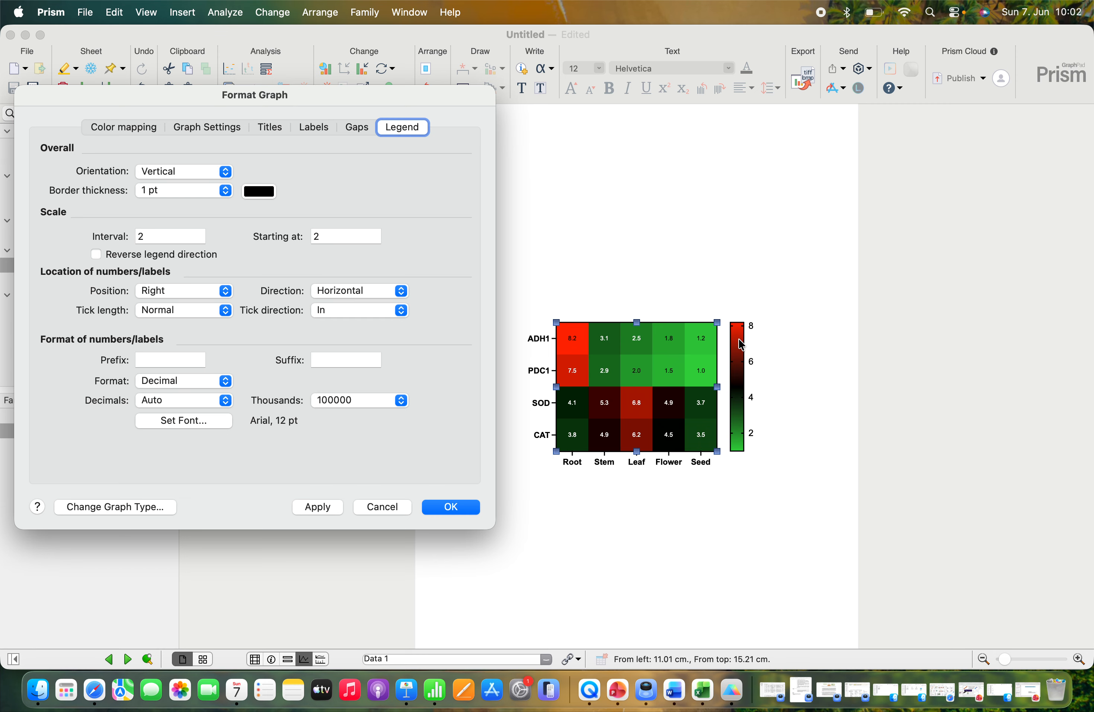
pyautogui.click(226, 172)
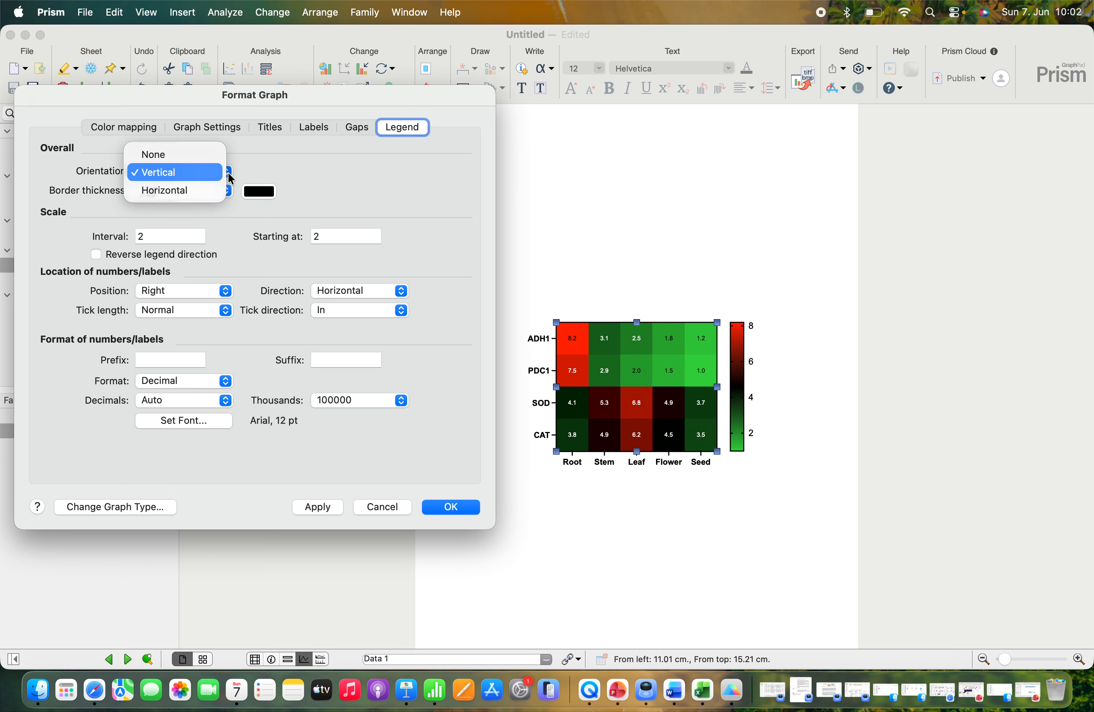
pyautogui.click(212, 191)
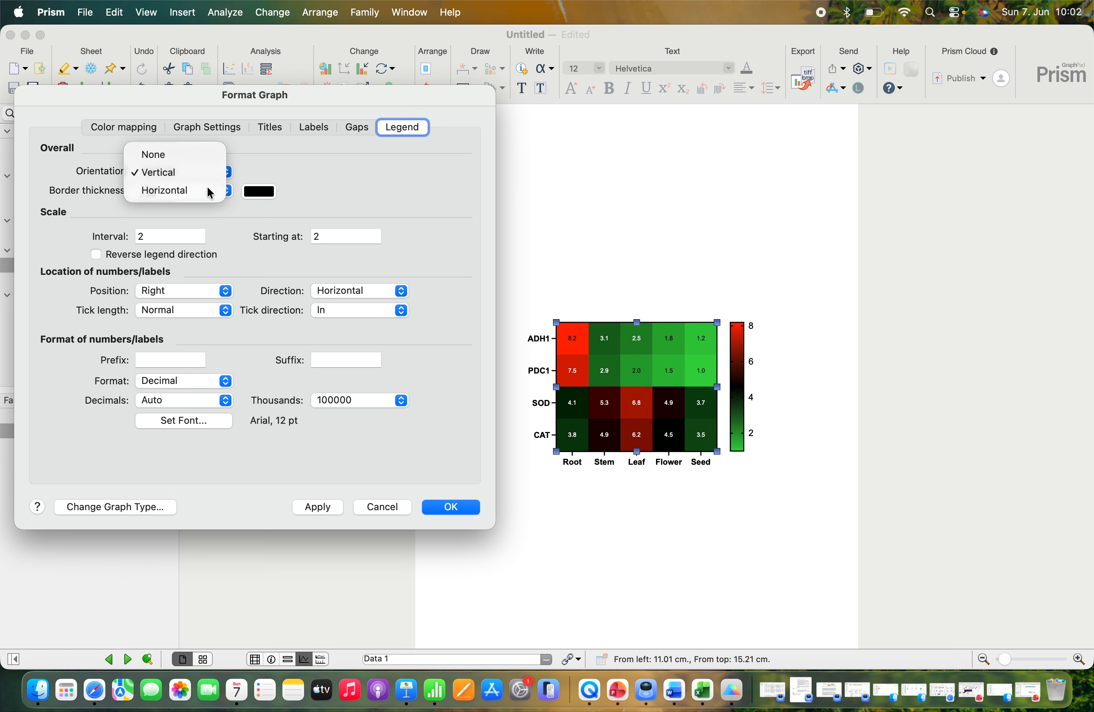
pyautogui.click(333, 507)
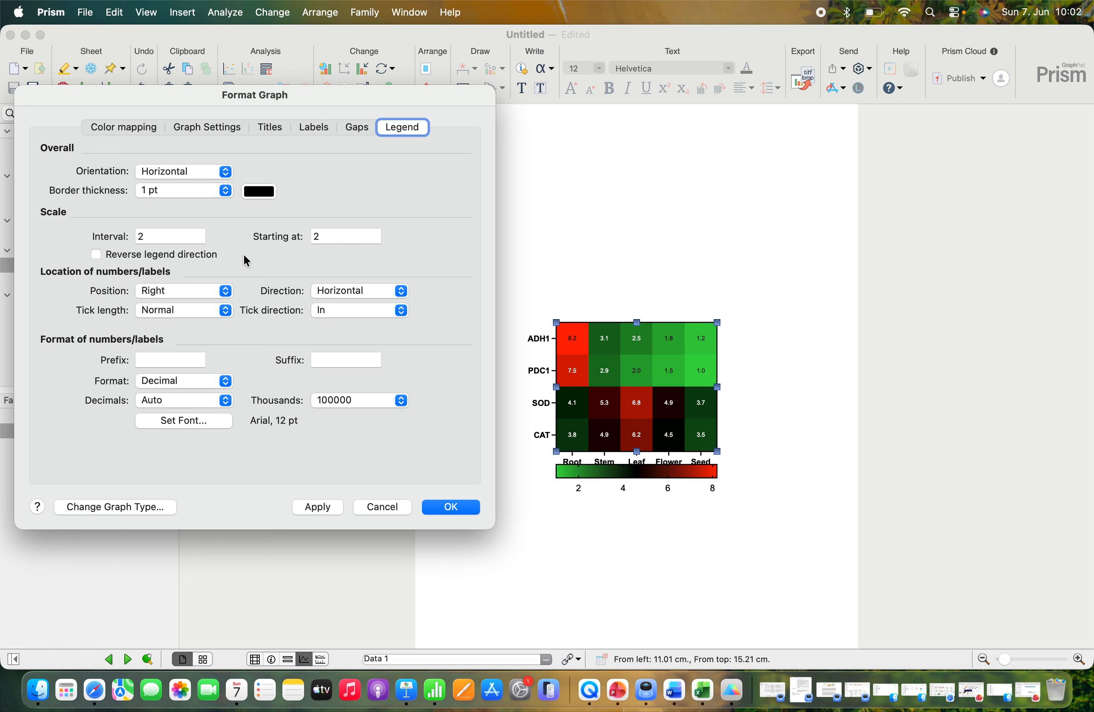
pyautogui.click(226, 173)
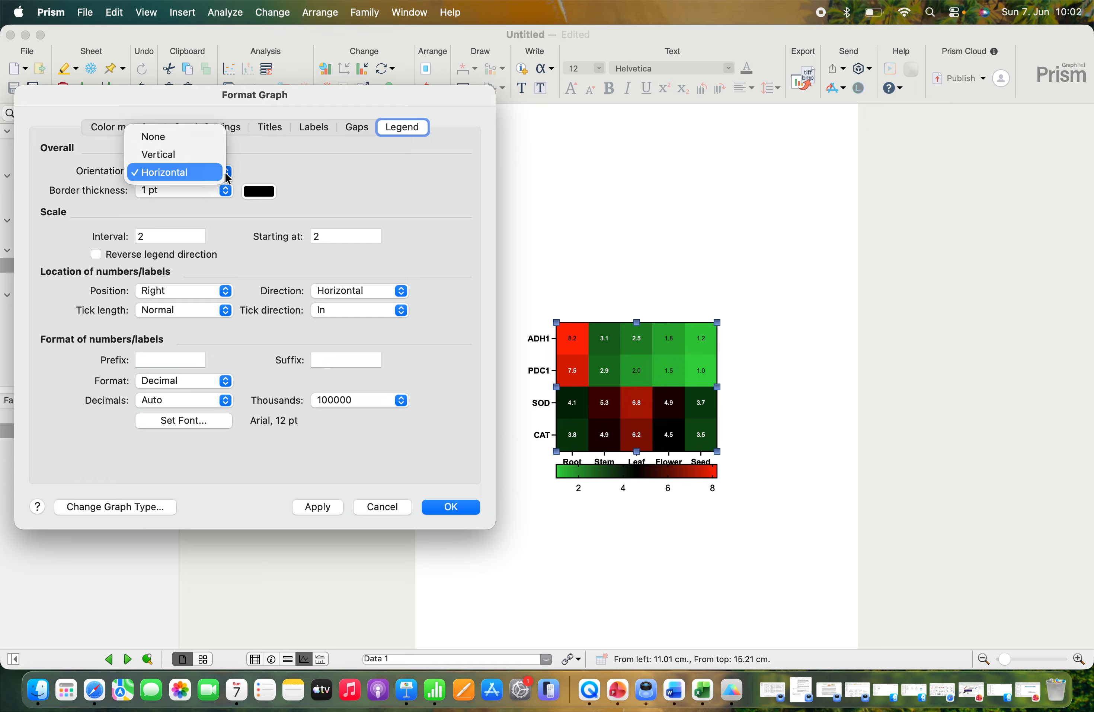
pyautogui.click(217, 155)
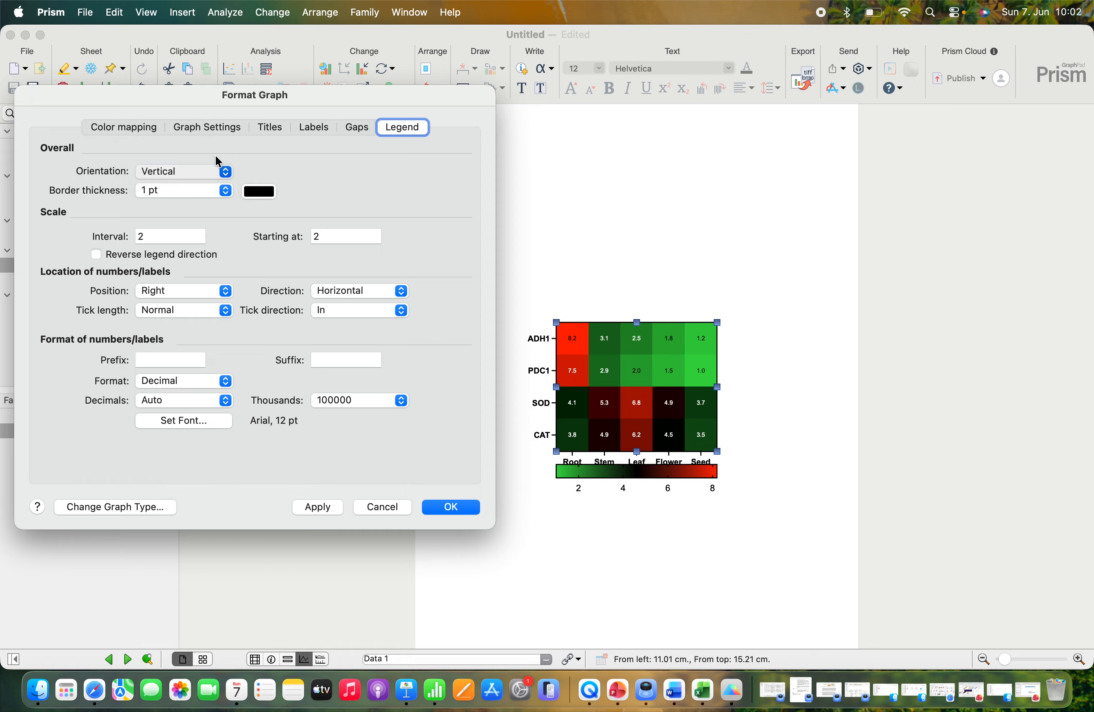
pyautogui.click(319, 507)
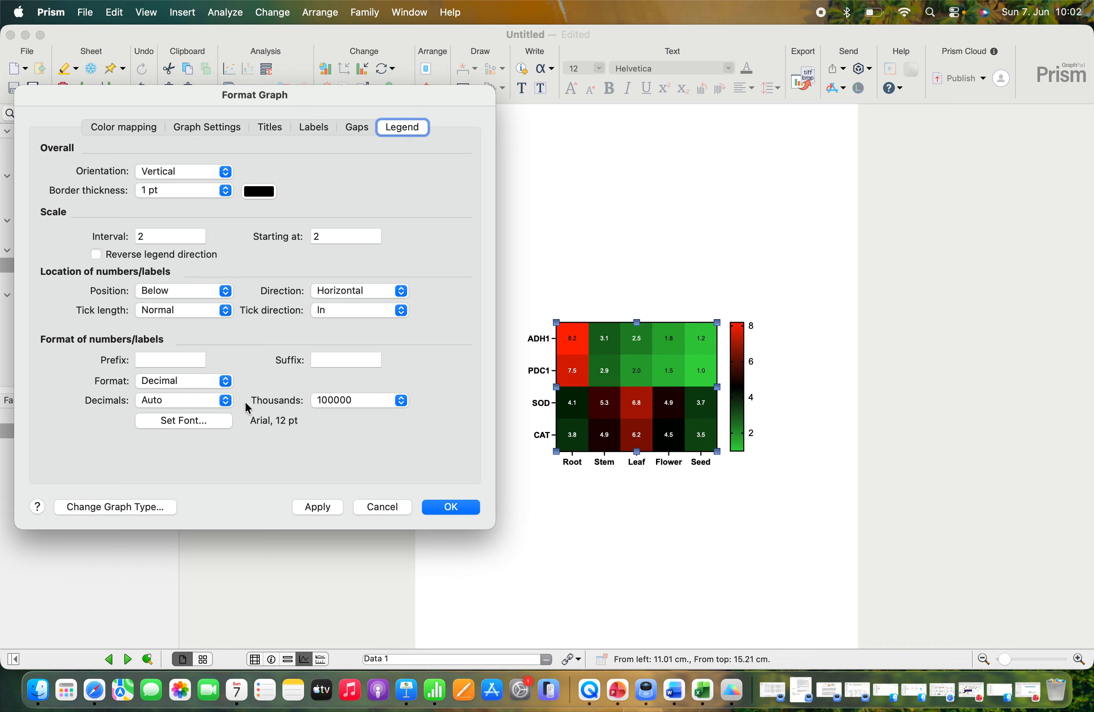
pyautogui.click(184, 293)
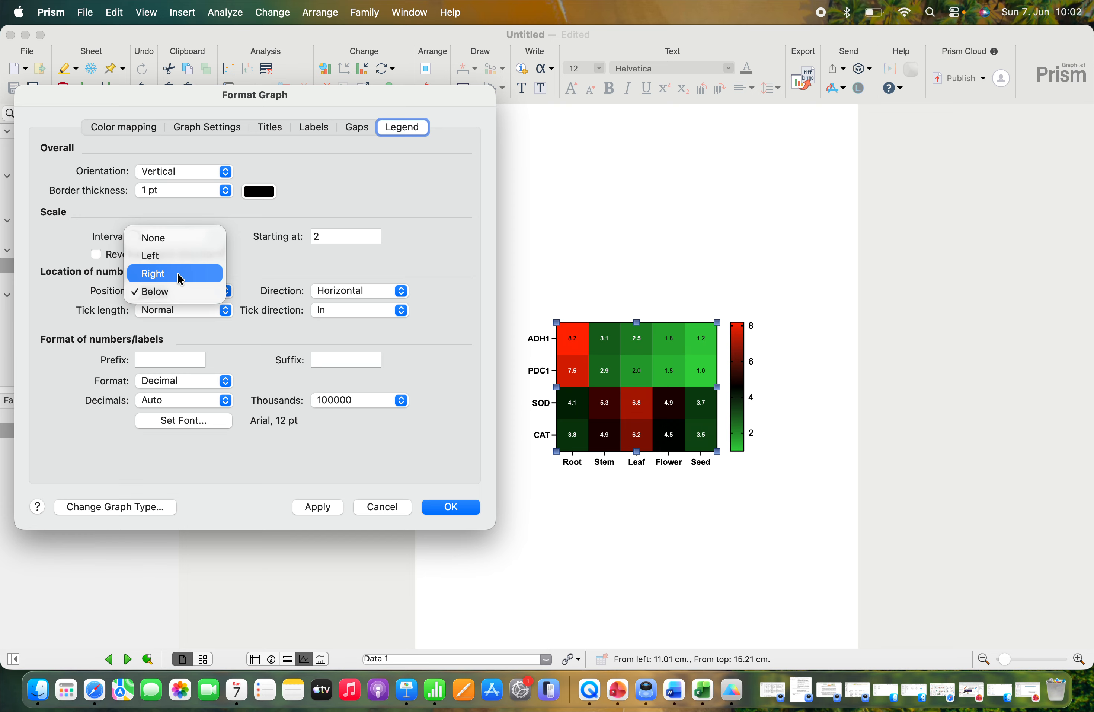
pyautogui.click(180, 276)
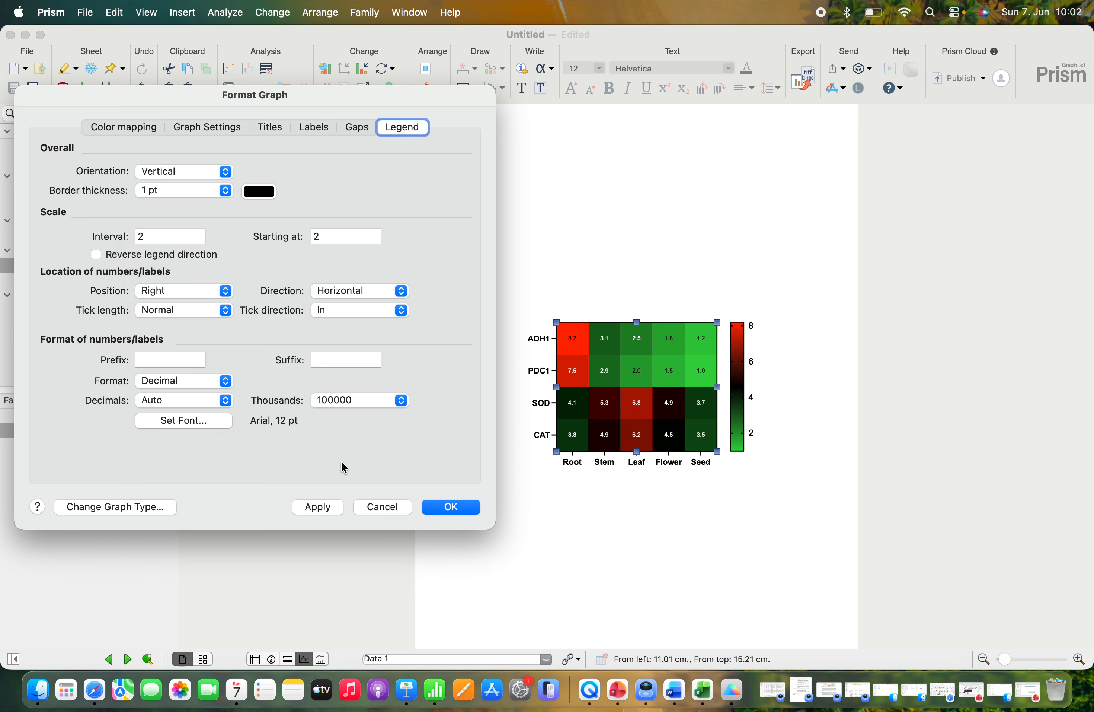
pyautogui.click(325, 507)
# Step: Position the legend's numbers on its left, accept the graph formatting and leave the heat map deselected
pyautogui.click(163, 291)
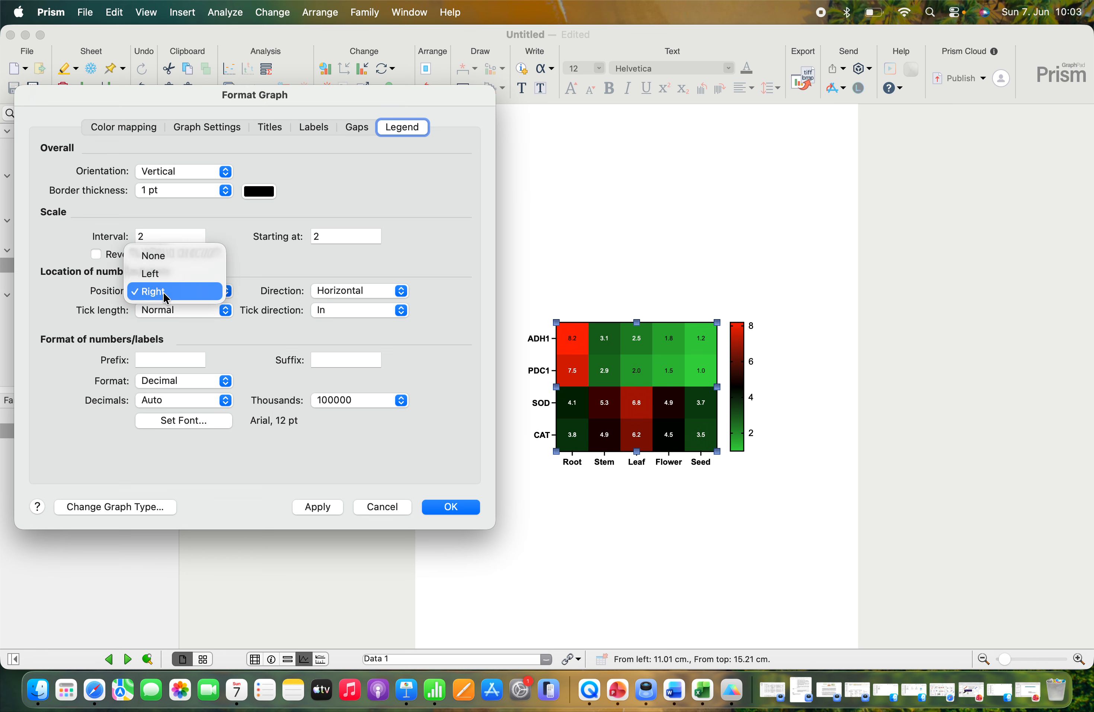
pyautogui.click(163, 275)
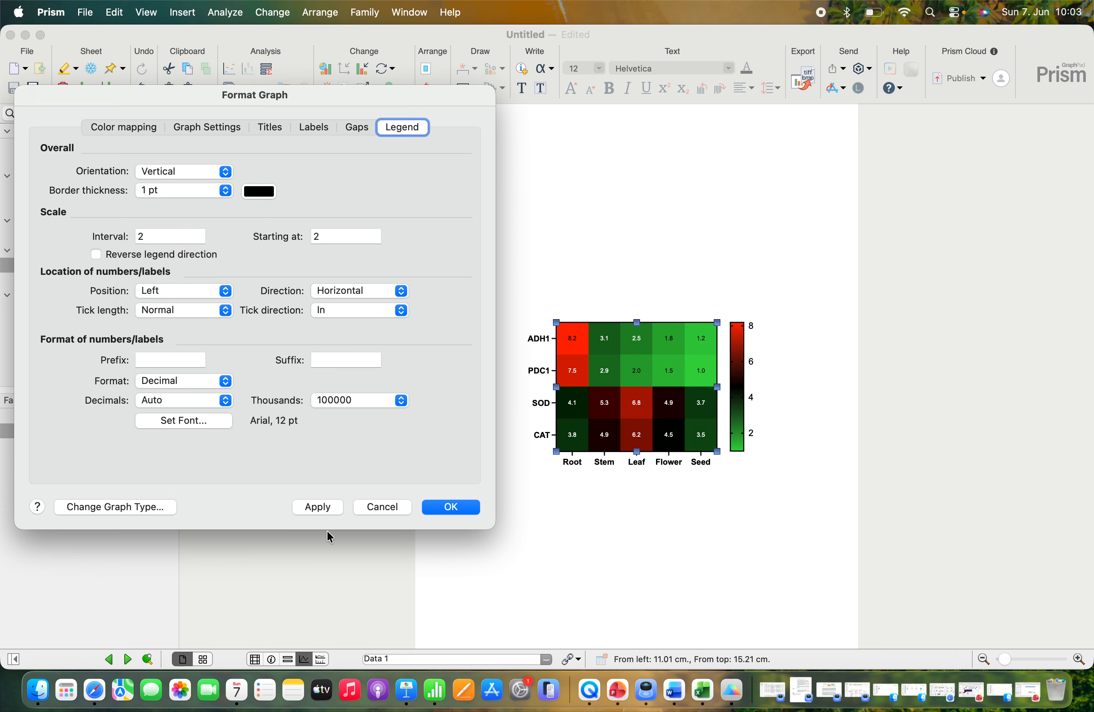
pyautogui.click(324, 504)
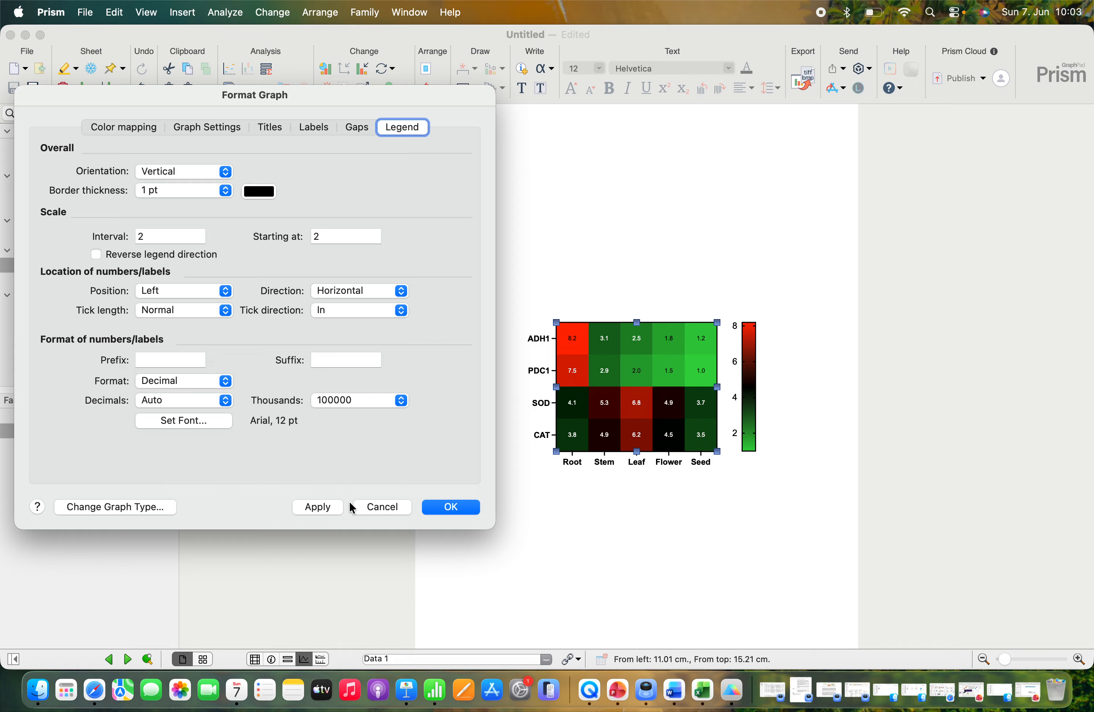
pyautogui.click(449, 509)
pyautogui.click(665, 487)
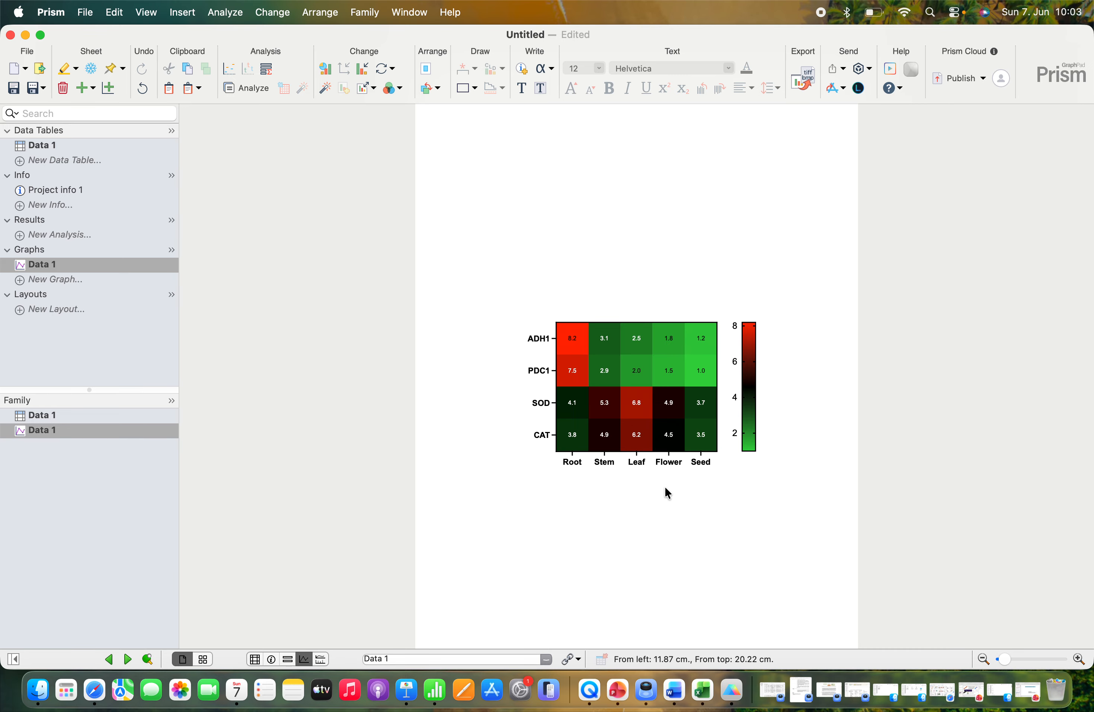
pyautogui.click(655, 334)
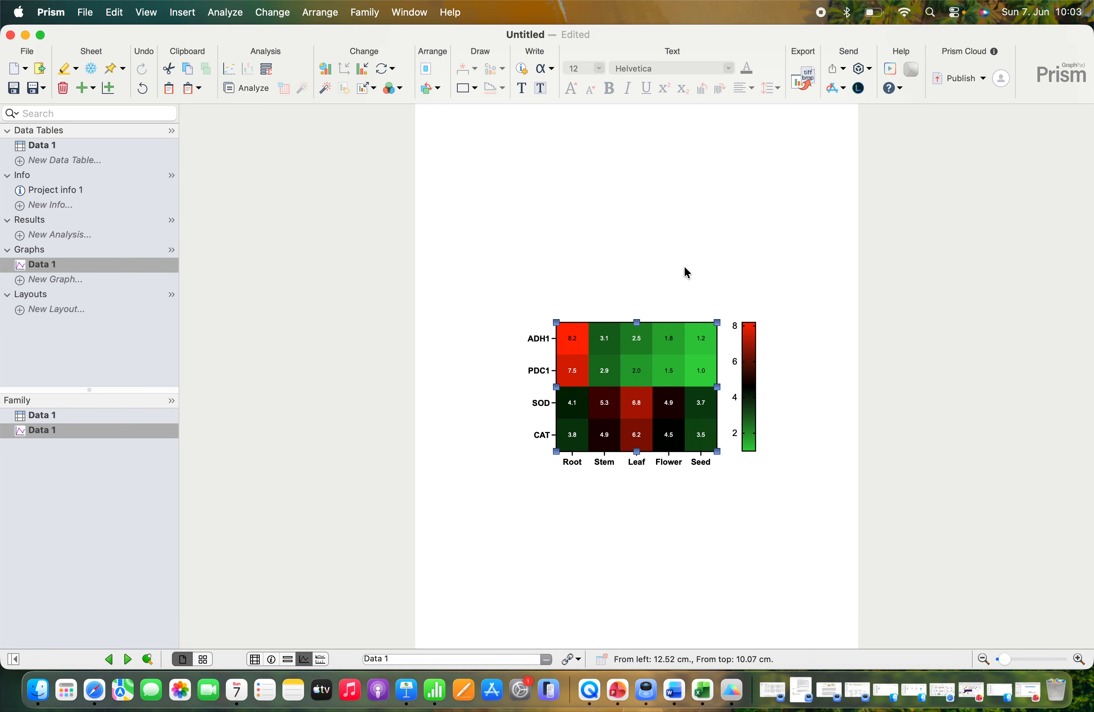
pyautogui.click(723, 245)
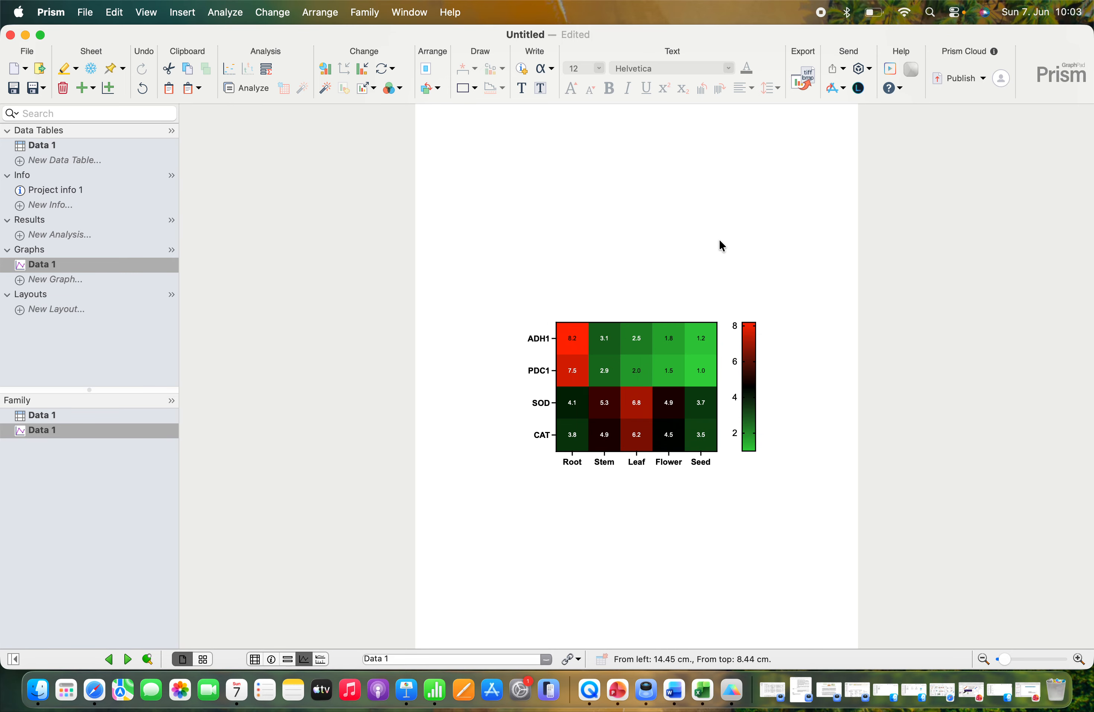
# Step: Export the heat map graph to the Downloads folder as a TIF file named Heatmap
pyautogui.click(798, 85)
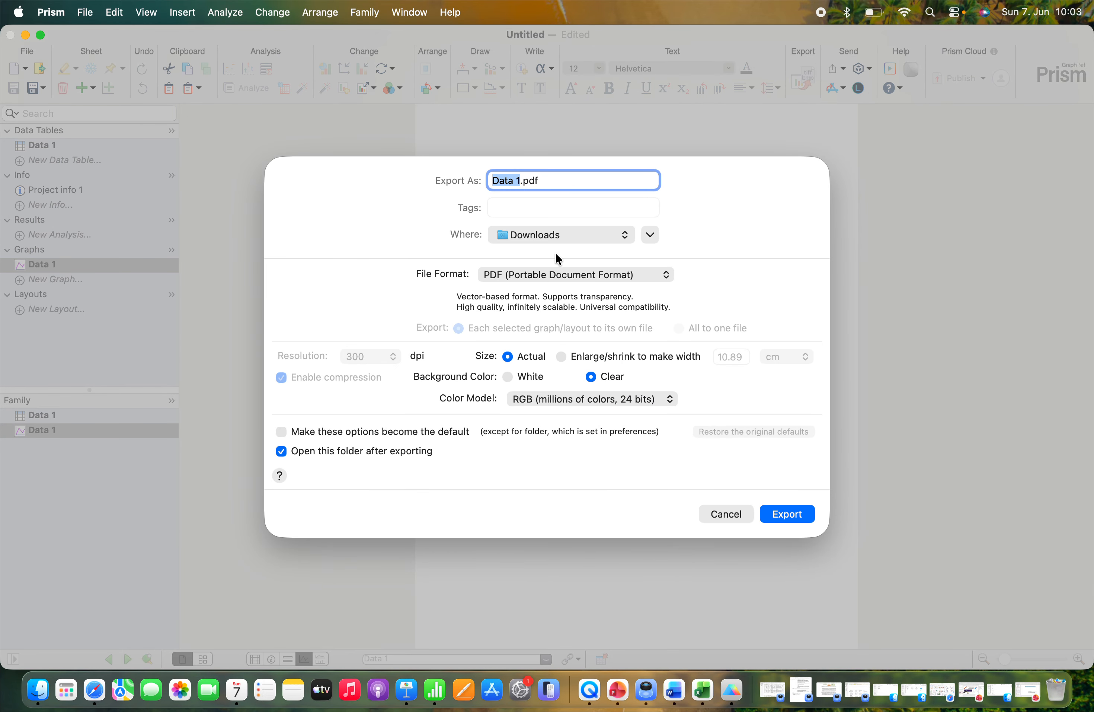
pyautogui.click(562, 275)
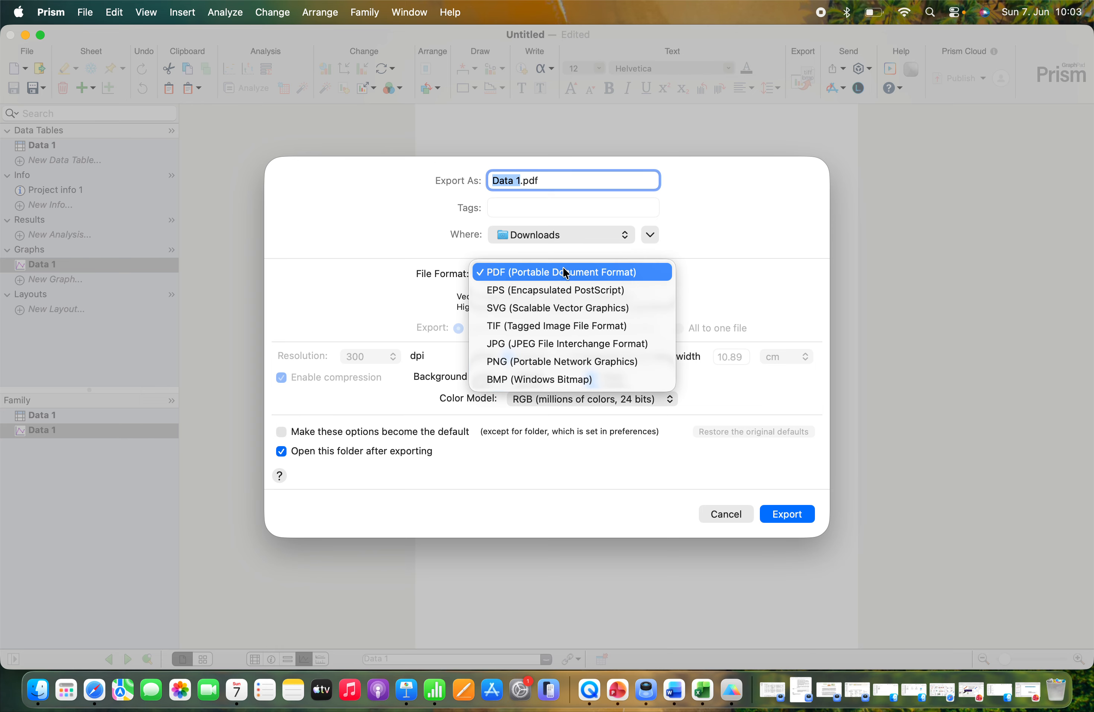
pyautogui.click(544, 328)
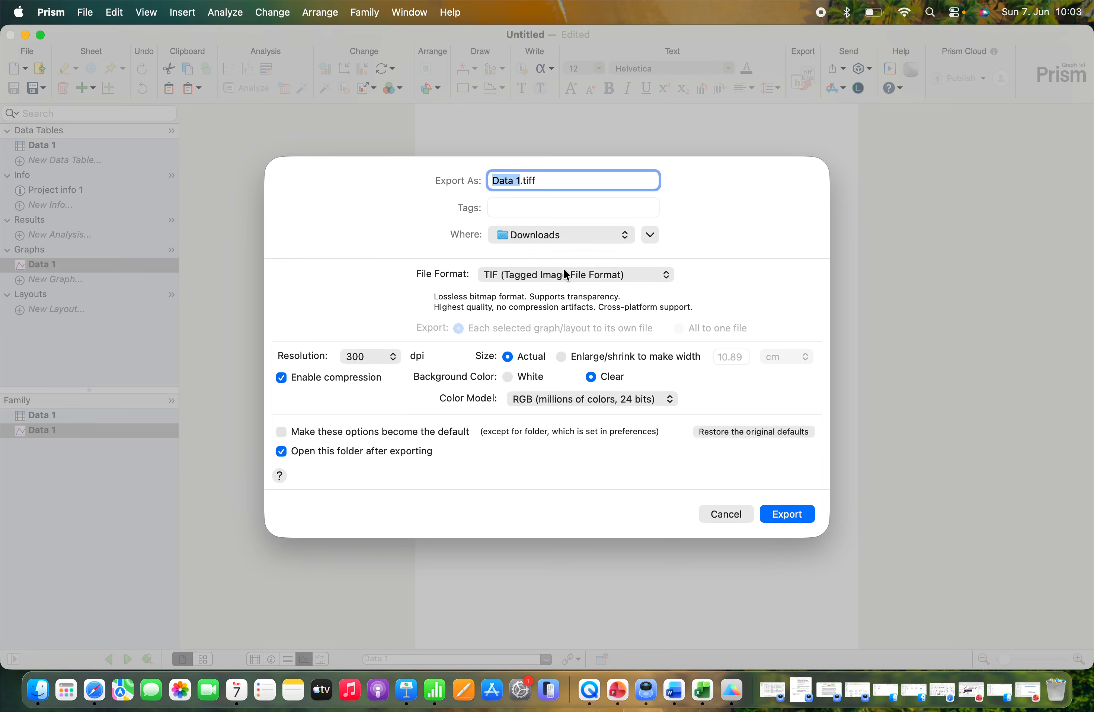
pyautogui.press('BackSpace')
pyautogui.write('Heatmap')
pyautogui.click(794, 512)
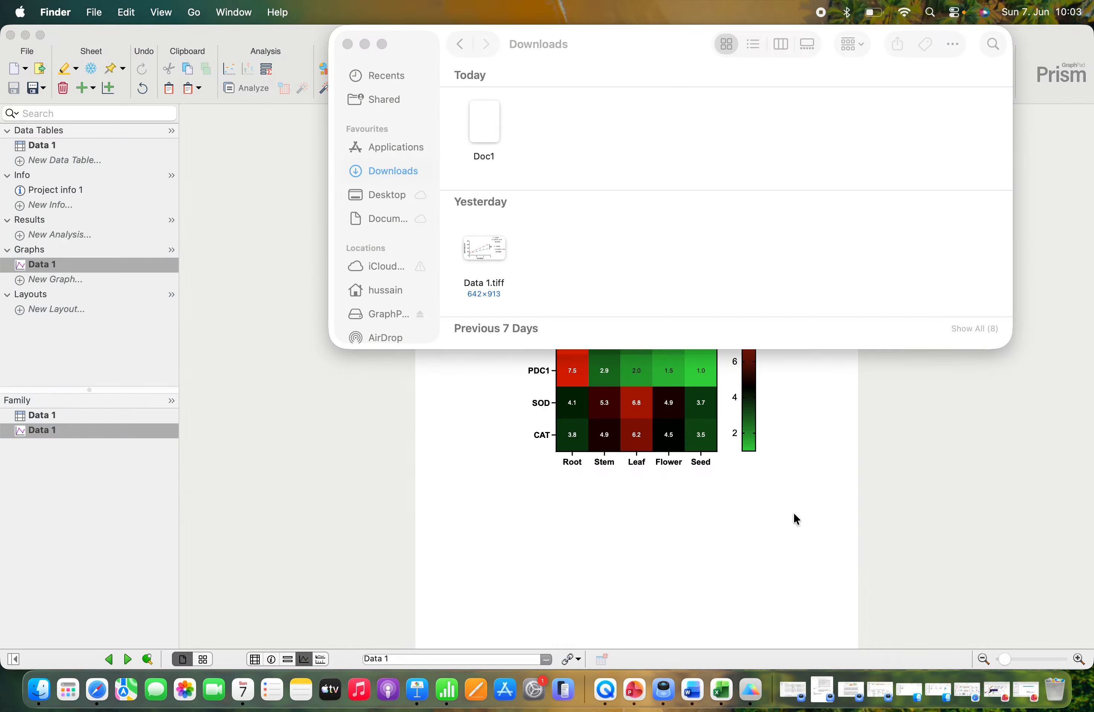
# Step: Open the exported Heatmap.tiff from the Downloads folder in Preview and look over the image
pyautogui.doubleClick(573, 122)
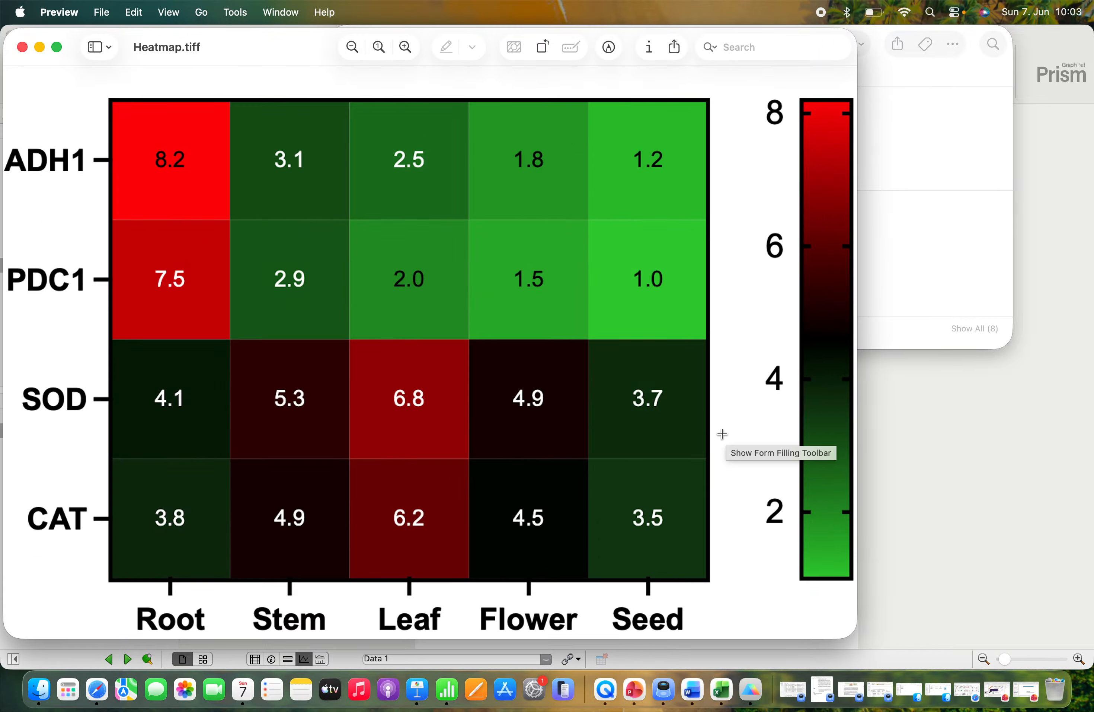
pyautogui.scroll(-1, 722, 433)
pyautogui.scroll(2, 722, 434)
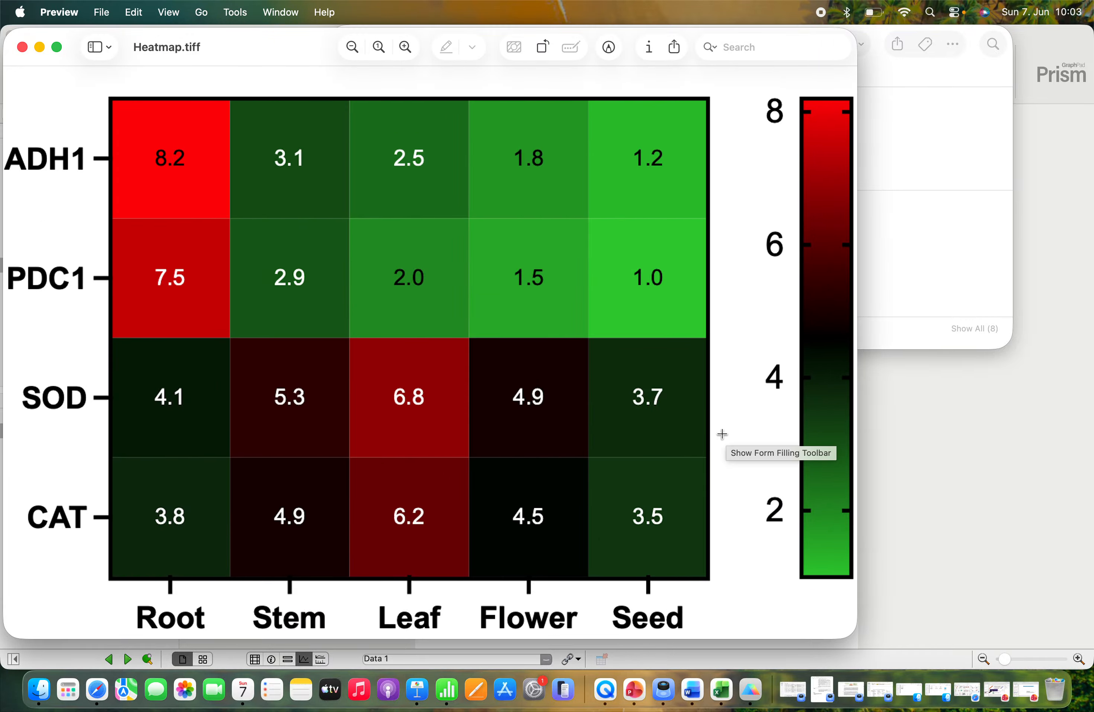